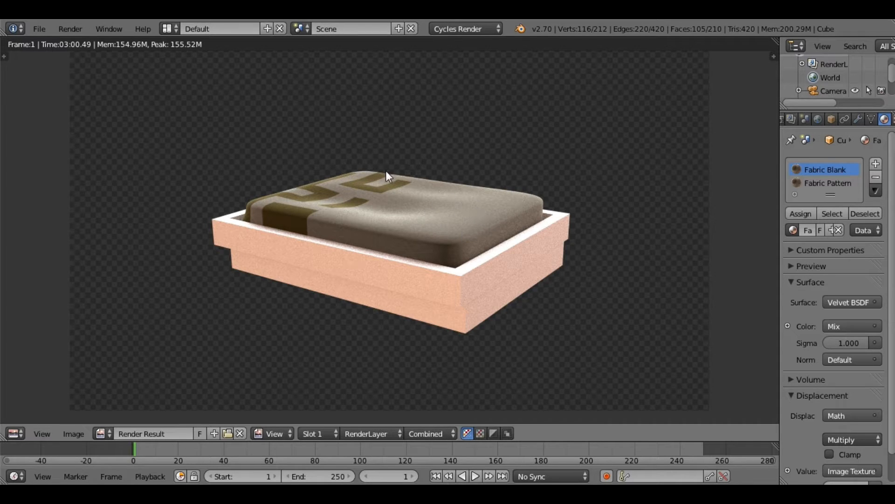
Step: Hide the render result and isolate the mattress object in local view
left_click(168, 28)
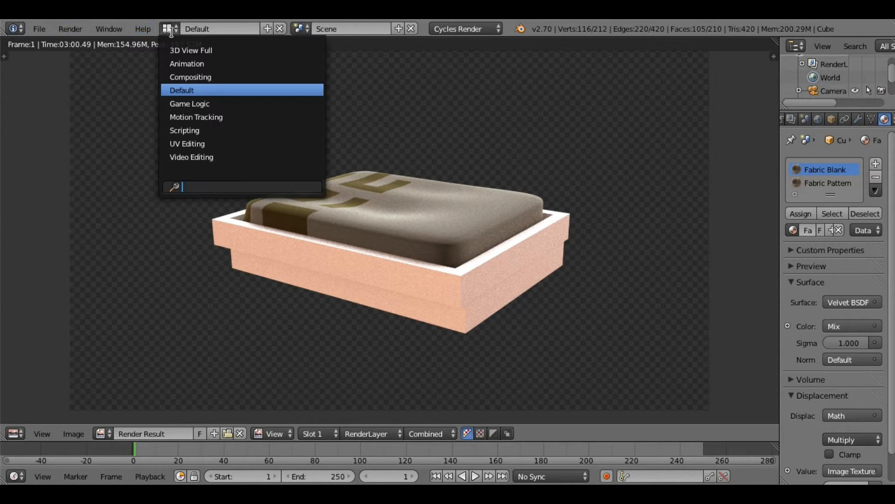
left_click(70, 29)
left_click(100, 106)
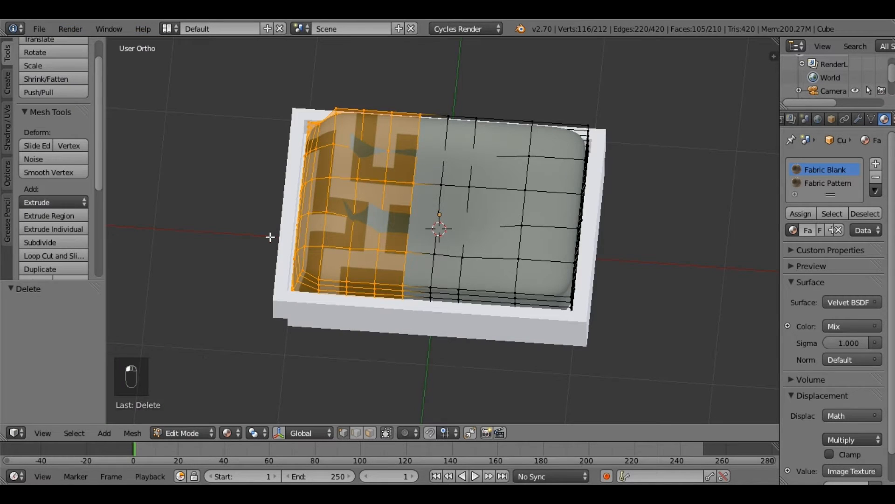
middle_click_drag(352, 306, 320, 268)
key("KP_Divide")
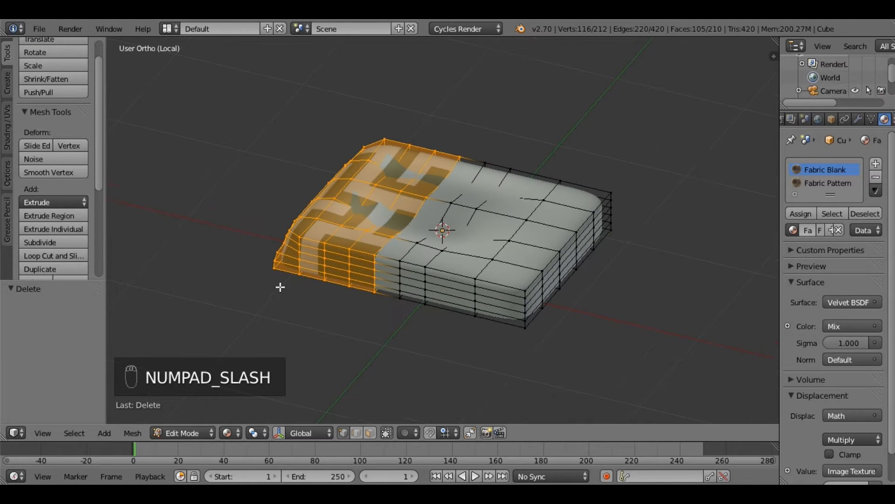
middle_click_drag(296, 274, 759, 129)
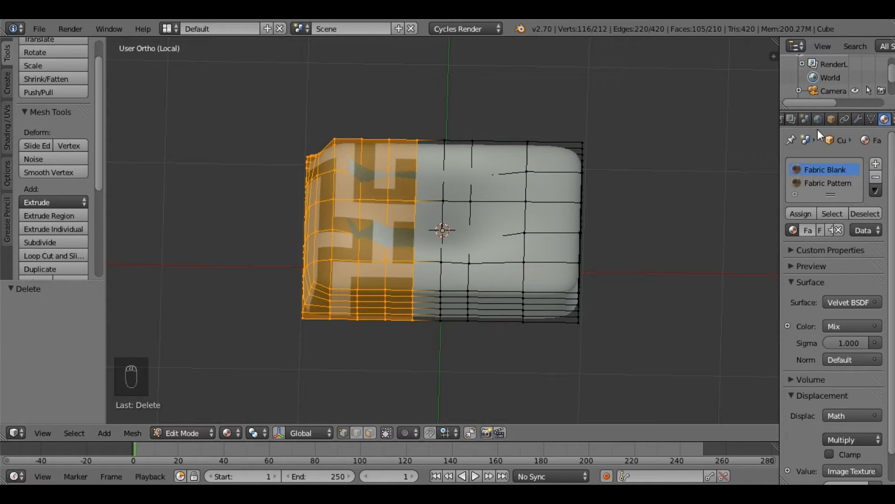
Step: Switch the mattress to Object Mode in top view and apply its scale
left_click(859, 119)
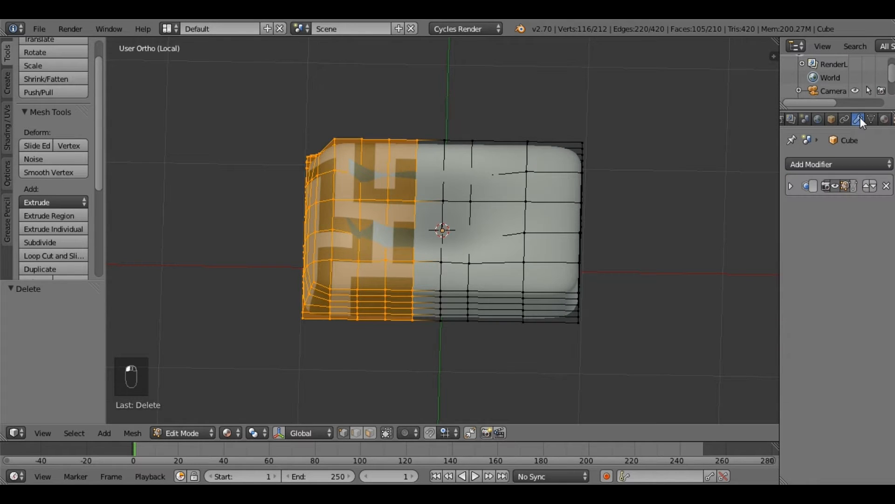
left_click(885, 119)
mouse_move(486, 299)
middle_mouse_down()
mouse_move(488, 325)
mouse_move(458, 258)
mouse_move(486, 290)
middle_mouse_up()
key("KP_7")
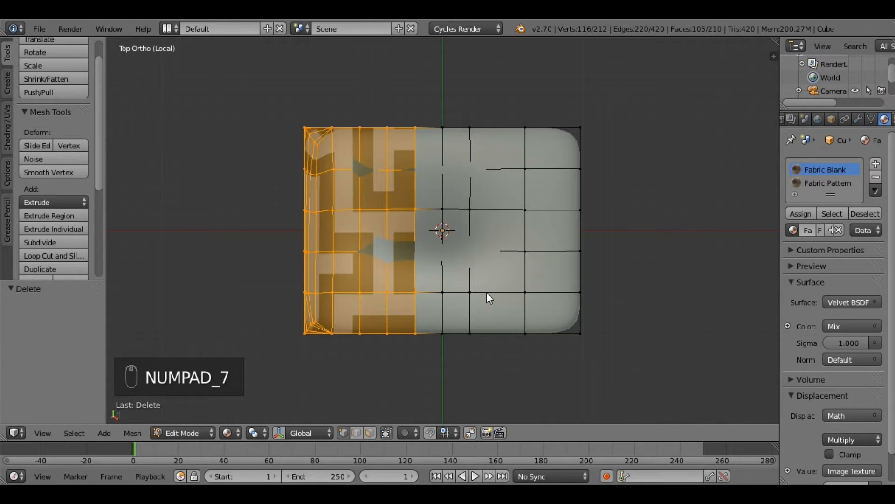
key("Tab")
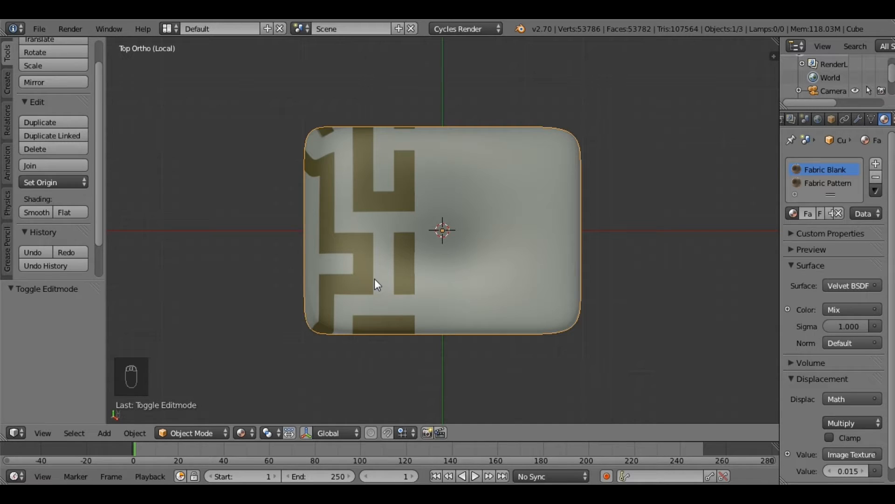
key("ctrl+a")
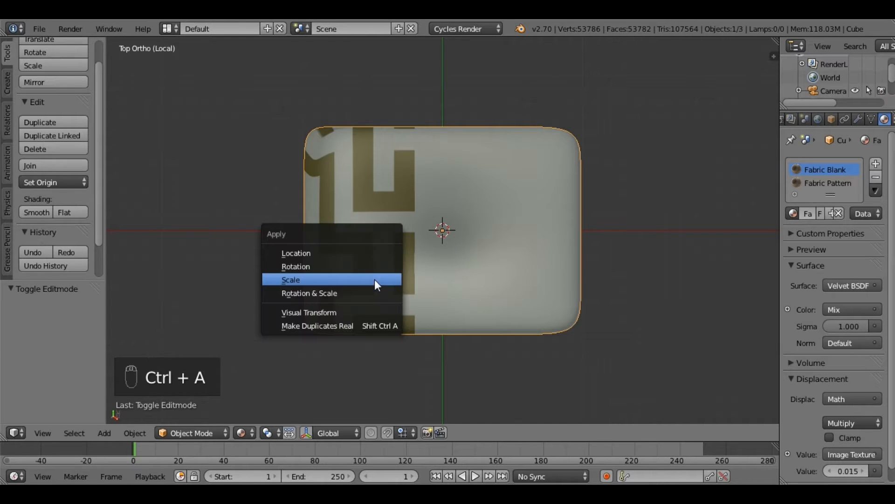
left_click(372, 282)
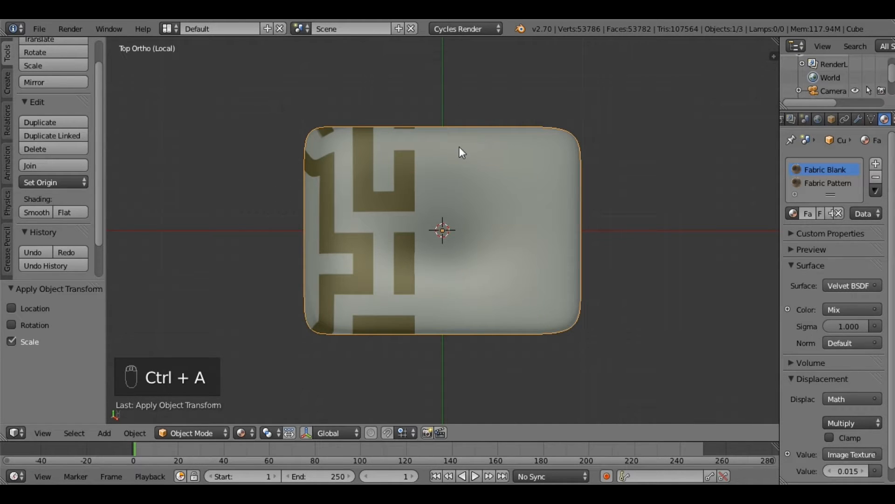
Step: Enter Edit Mode, select the mattress's entire mesh and bring up the UV unwrapping options
key("Tab")
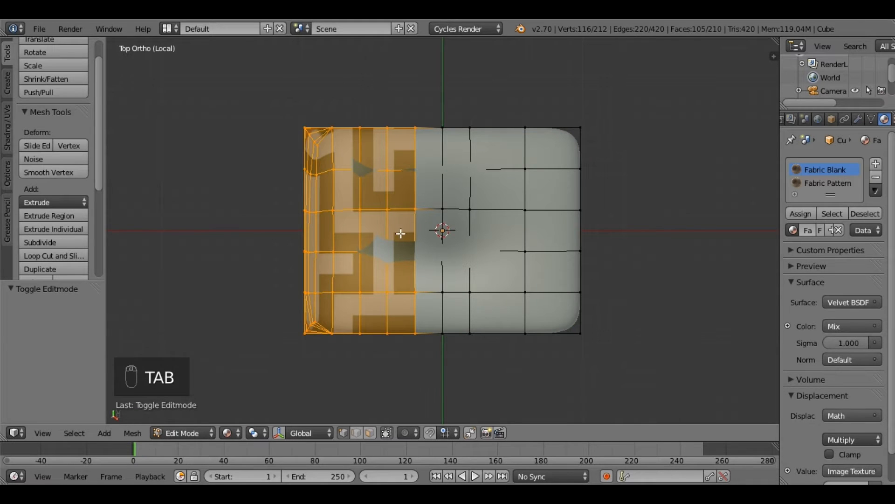
key("a")
key("a")
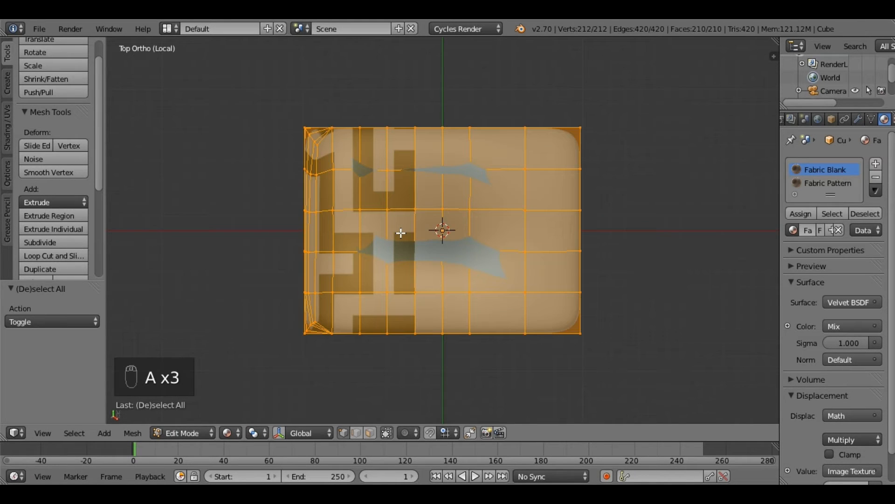
key("u")
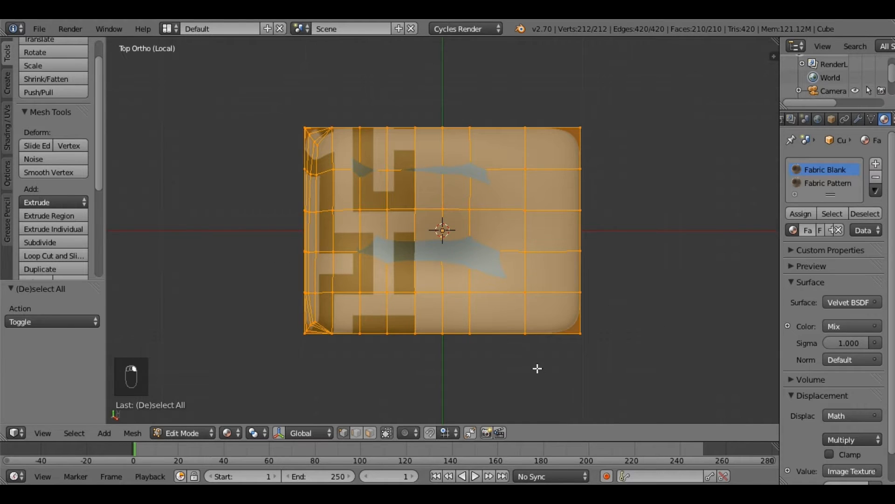
middle_click_drag(537, 372, 536, 367)
middle_click_drag(517, 318, 536, 274)
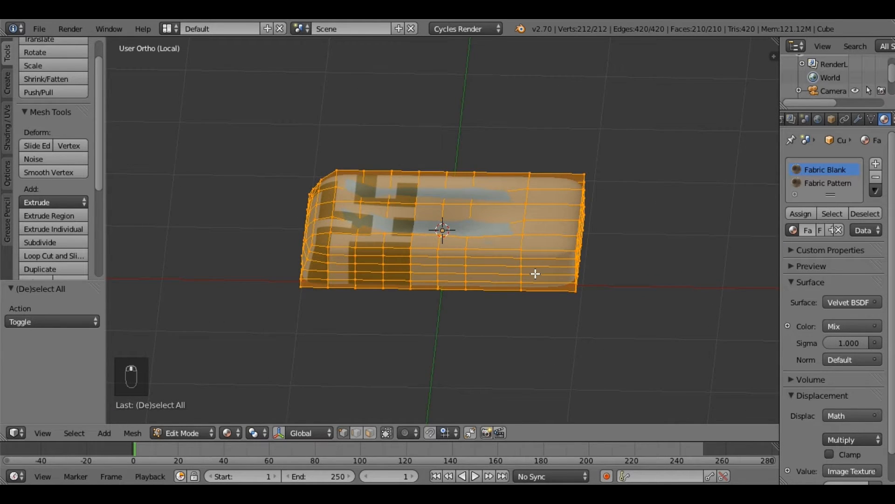
Step: Box-select the mattress's visible vertices from the top and front views, clearing the selection after each
key("KP_7")
key("a")
key("b")
left_click_drag(248, 93, 766, 424)
middle_click_drag(584, 319, 599, 207)
key("KP_2")
key("a")
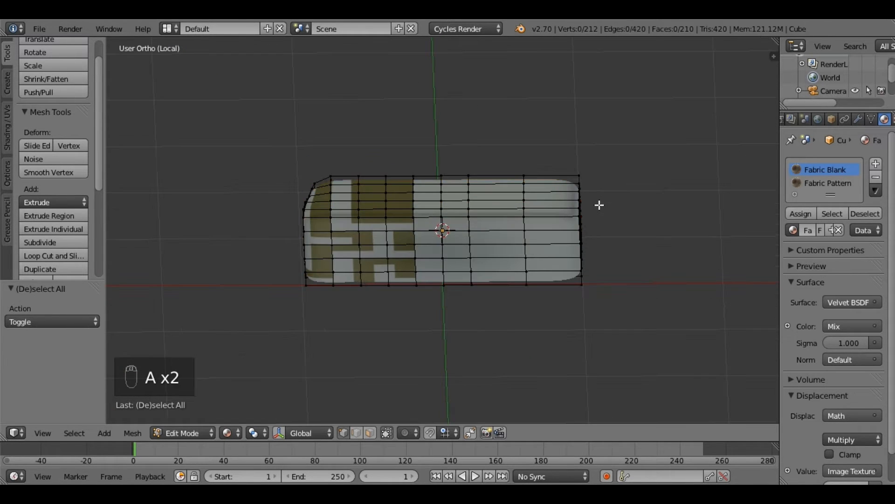
key("KP_1")
key("b")
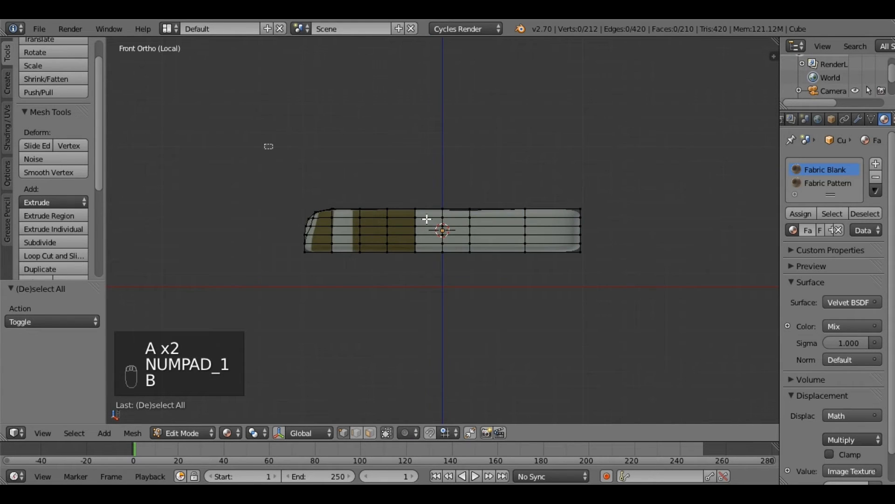
left_click_drag(268, 146, 580, 260)
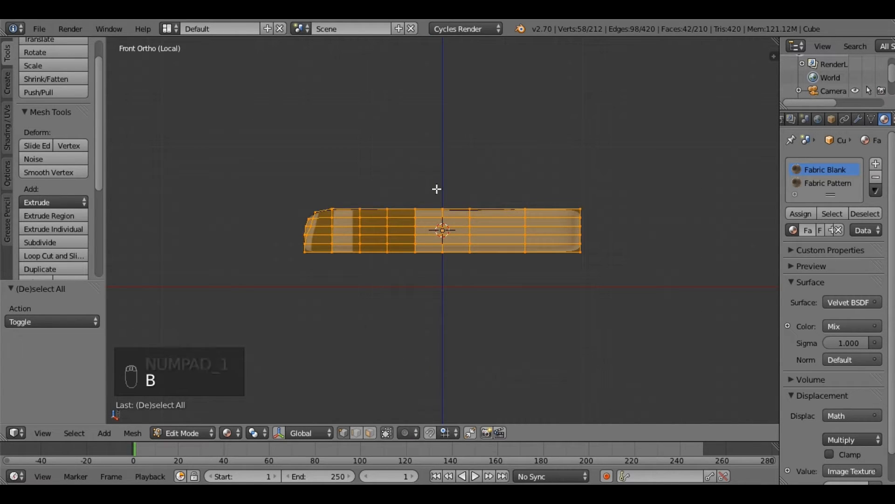
middle_click_drag(440, 202, 438, 295)
key("a")
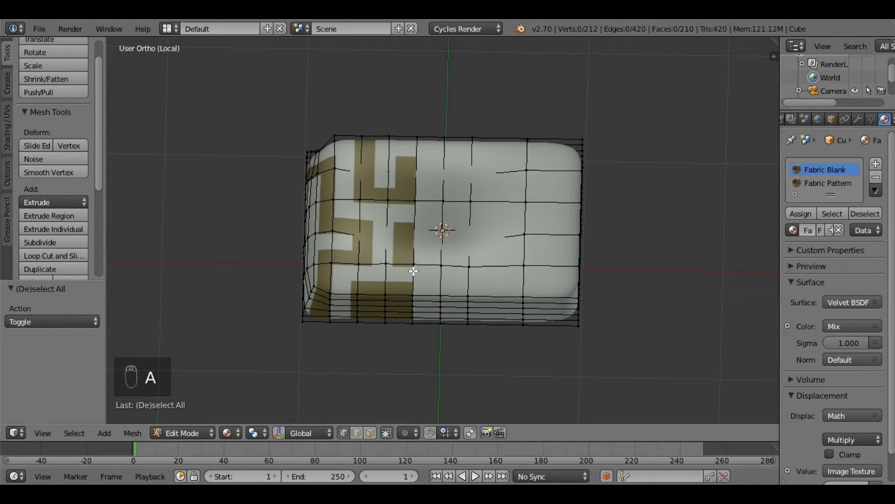
Step: Select the mattress faces assigned to the Fabric Blank material and examine which area they cover
middle_click_drag(417, 290, 423, 309)
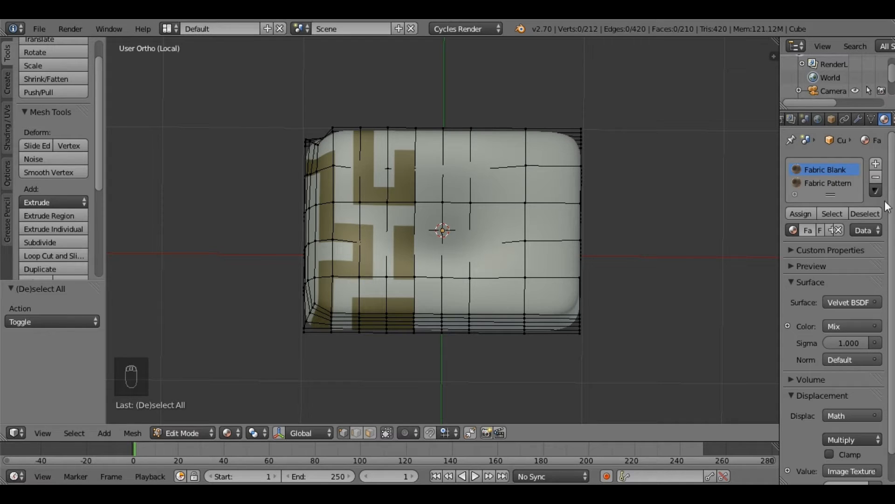
left_click(832, 214)
middle_click_drag(527, 288, 575, 247)
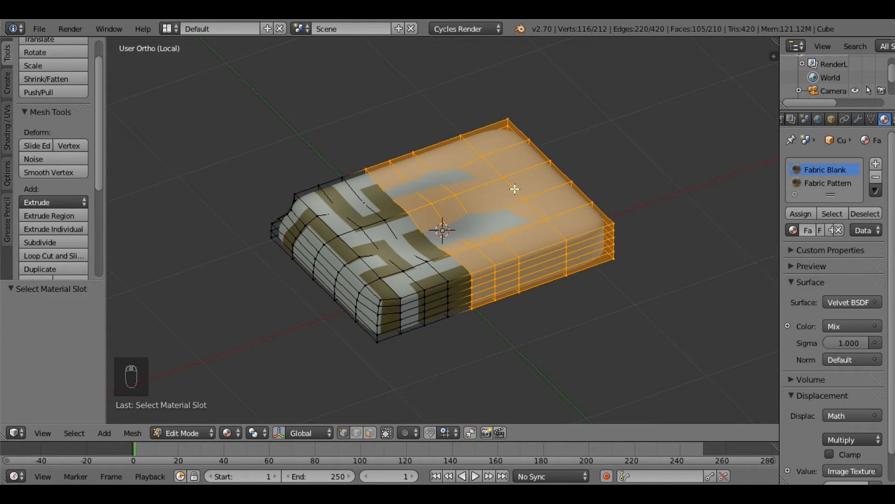
middle_click_drag(556, 285, 732, 240)
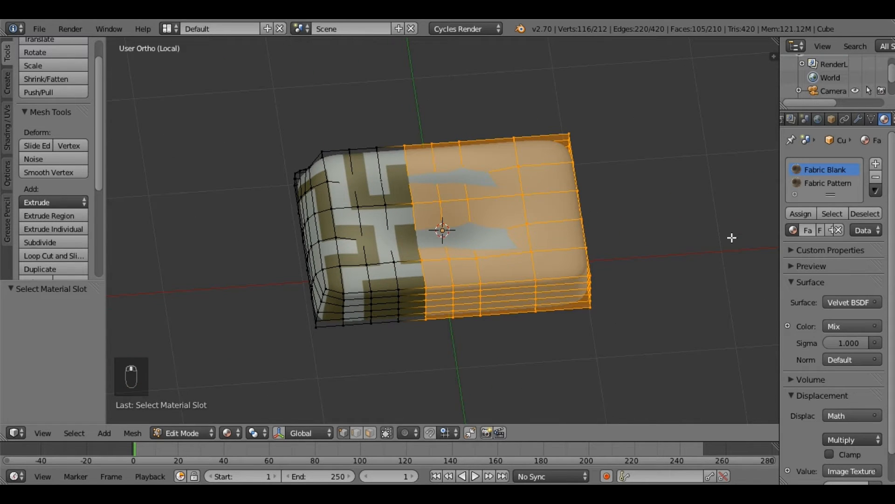
Step: Deselect the Fabric Blank faces and select those assigned to Fabric Pattern to examine their area
left_click(861, 213)
left_click(813, 184)
left_click(826, 214)
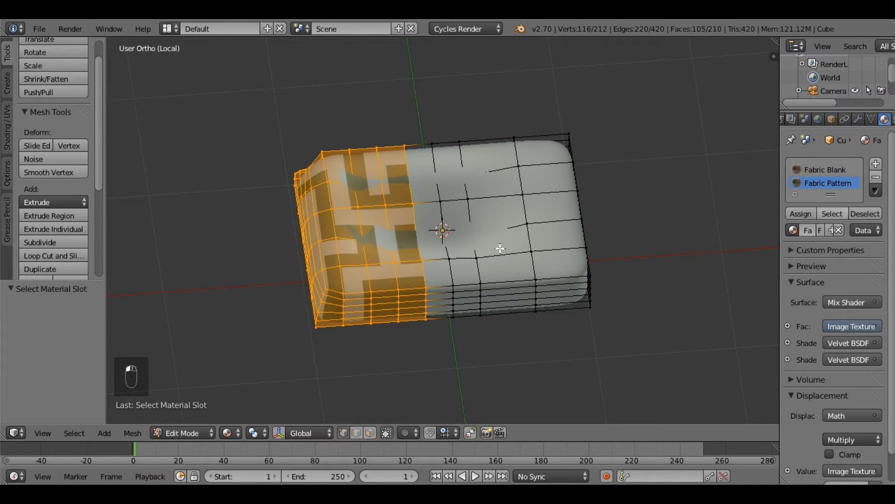
middle_click_drag(425, 250, 375, 242)
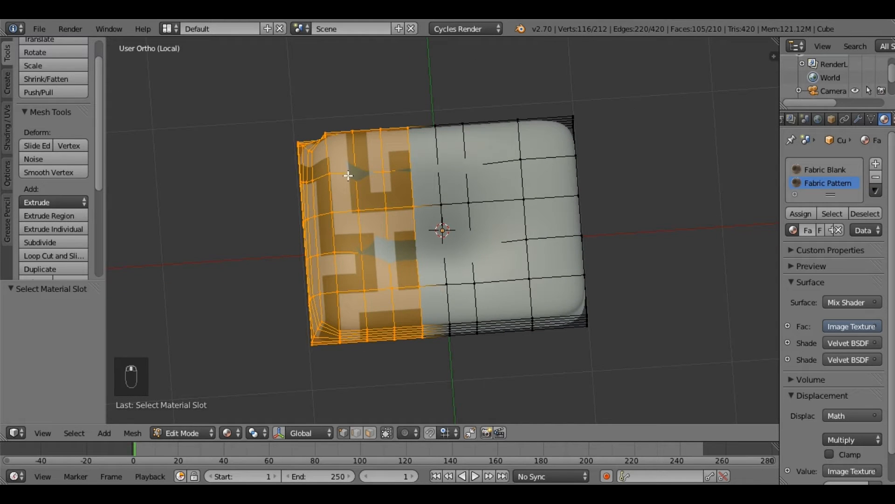
middle_click_drag(420, 304, 448, 233)
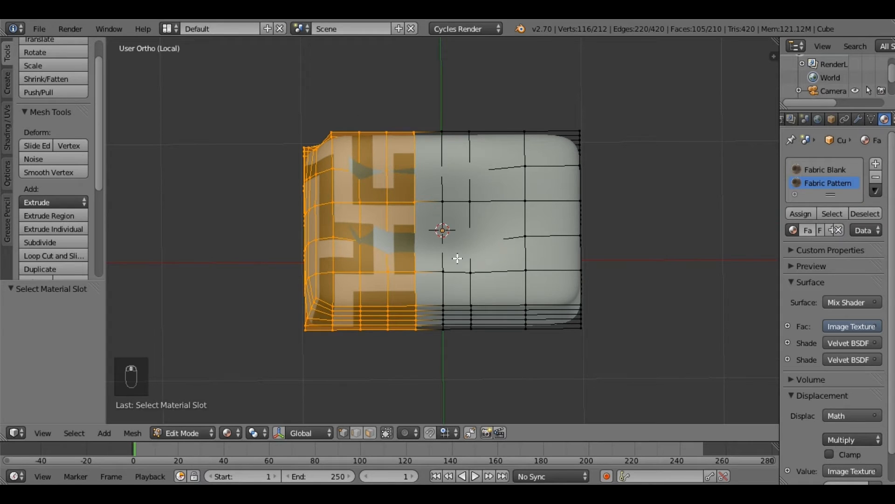
Step: Clear the face selection, return to Object Mode and leave local view to show the whole bed
key("a")
key("Tab")
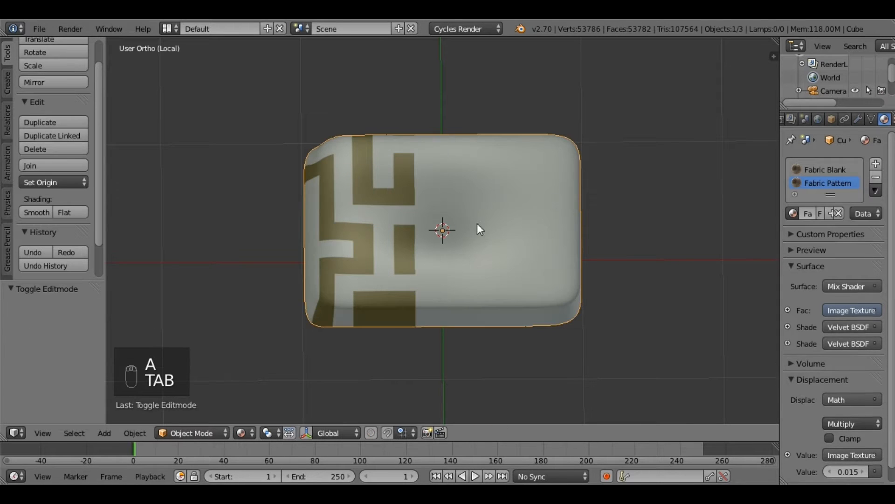
middle_click_drag(407, 223, 214, 58)
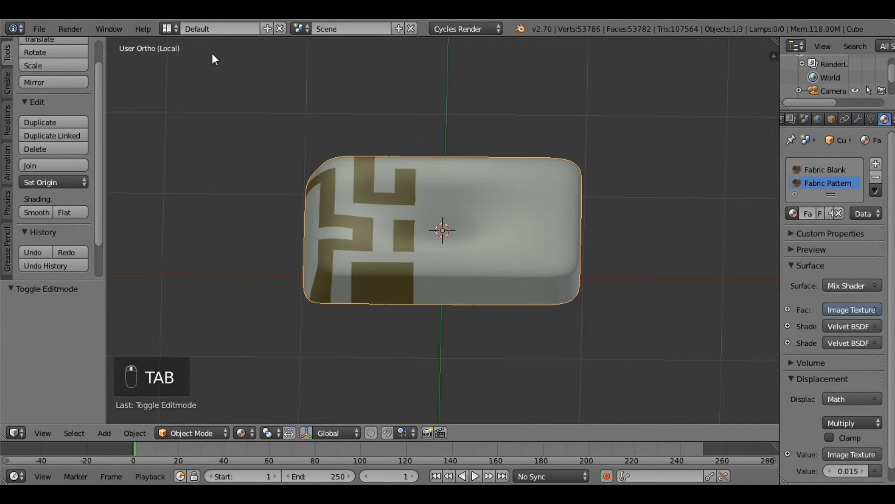
key("KP_Divide")
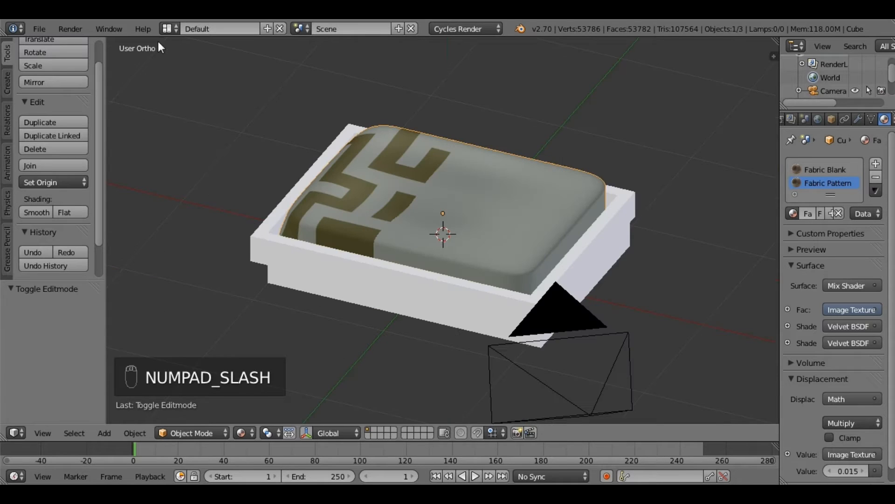
Step: Switch to the Compositing screen layout and display the Fabric Blank material's node tree
left_click(175, 28)
left_click(202, 81)
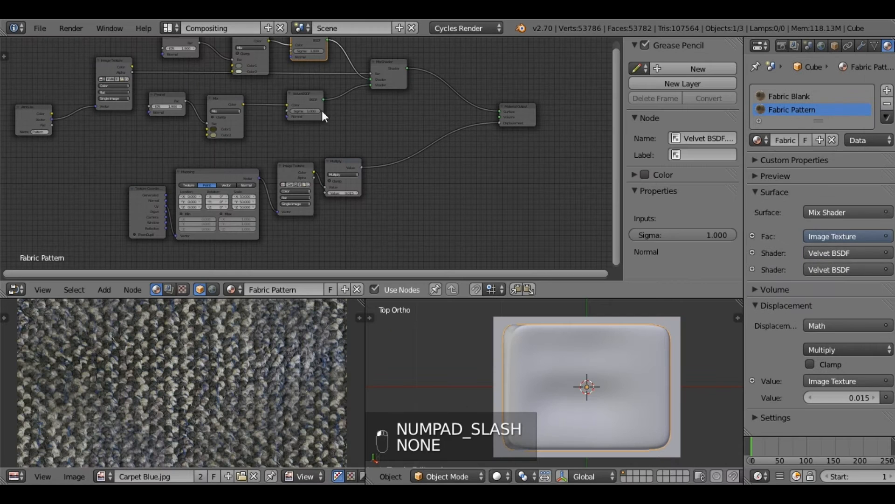
scroll(398, 153, "down", 4)
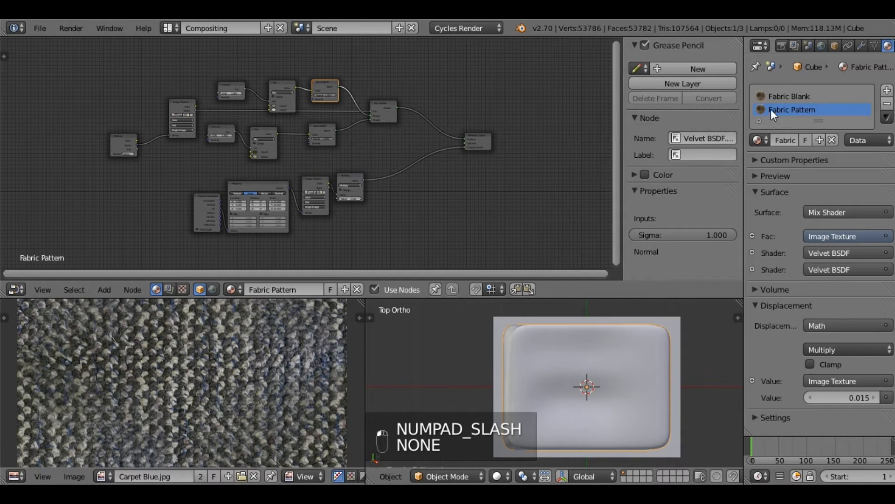
left_click(773, 96)
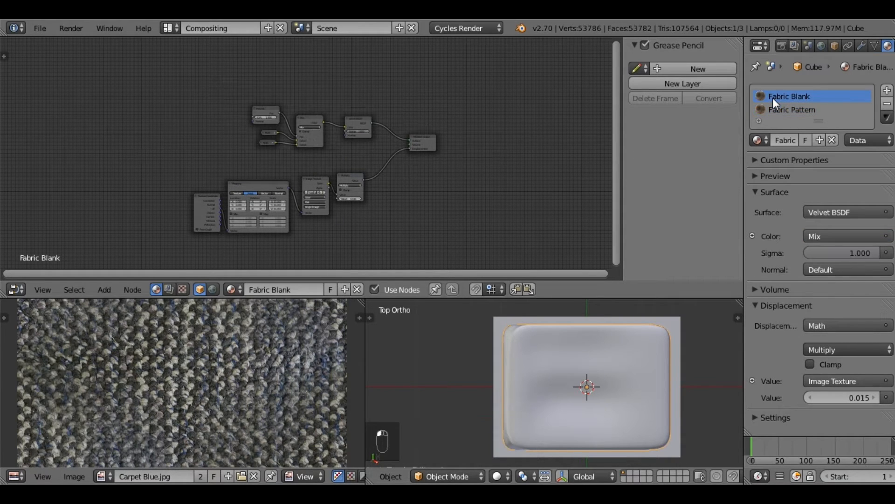
scroll(389, 223, "up", 3)
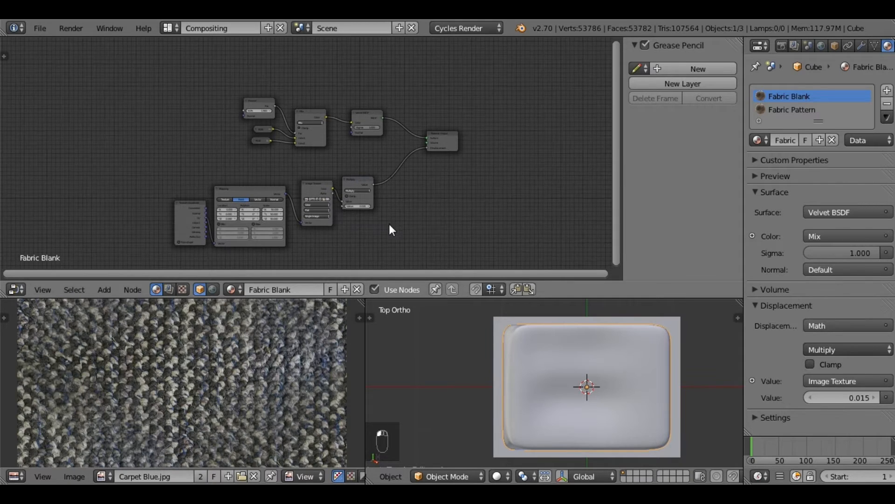
scroll(431, 223, "up", 2)
middle_click_drag(431, 226, 420, 193)
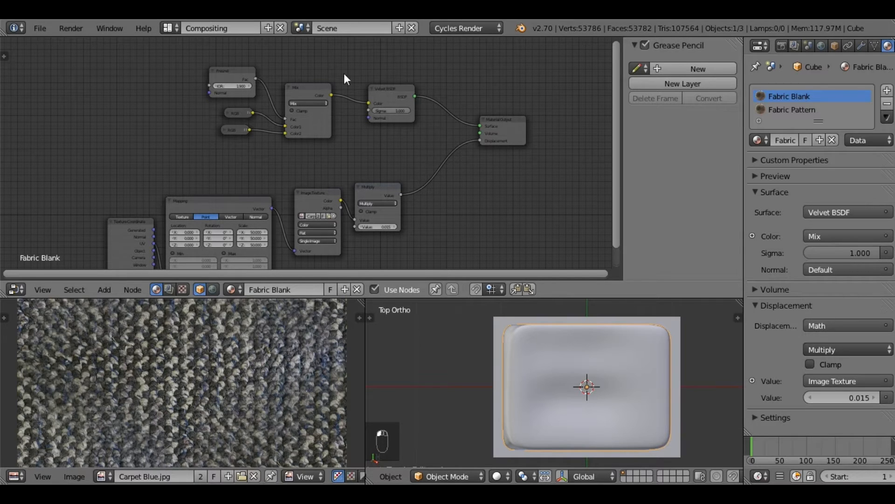
Step: Duplicate the Material Output node and place the copy in the empty space above the existing Fabric Blank nodes
middle_click_drag(307, 166, 309, 245)
middle_click_drag(335, 106, 326, 132)
left_click(504, 220)
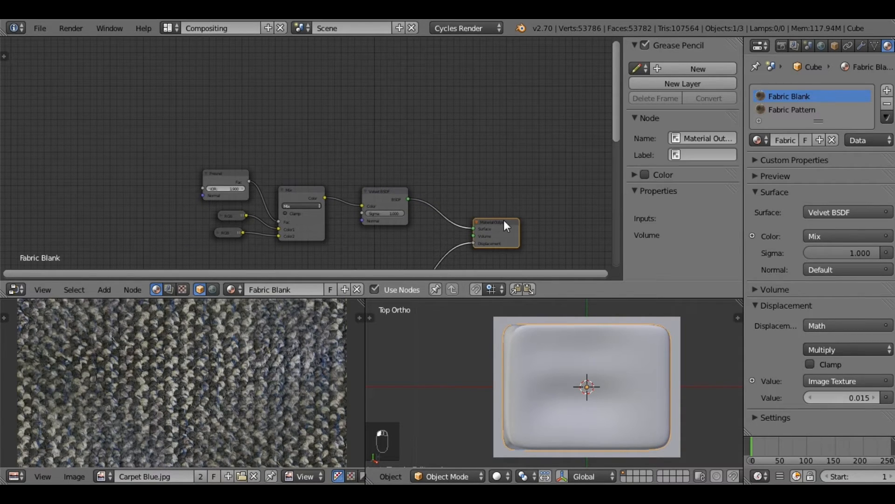
key("shift+d")
left_click(499, 72)
middle_click_drag(352, 116, 346, 218)
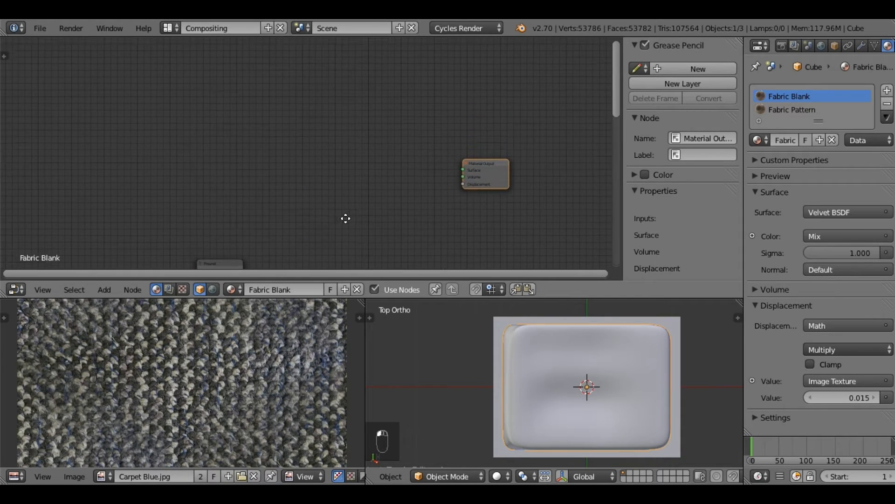
left_click_drag(481, 177, 478, 104)
mouse_move(409, 189)
middle_mouse_down()
mouse_move(408, 212)
mouse_move(407, 180)
middle_mouse_up()
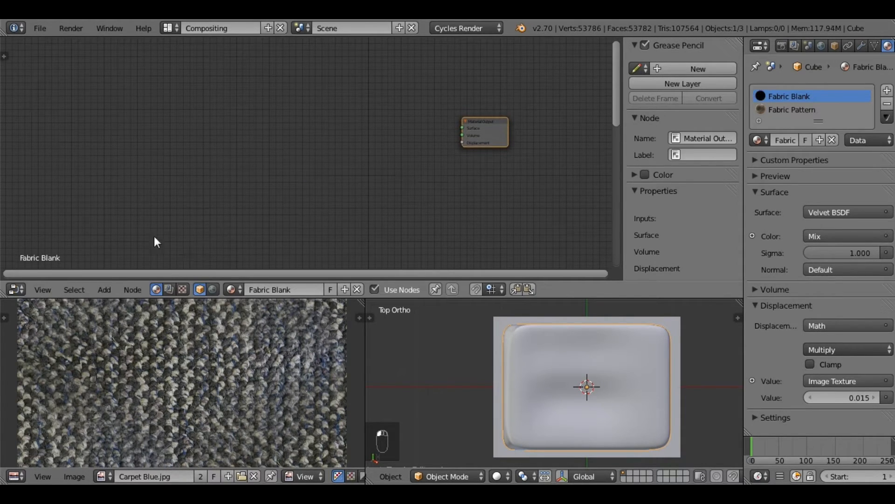
Step: Add a Texture Coordinate node in the empty space well before the new Material Output
left_click(98, 290)
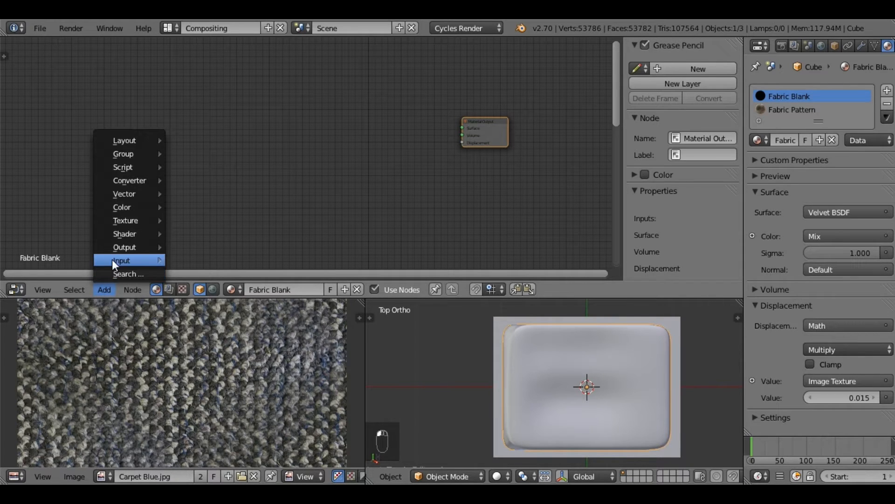
mouse_move(111, 259)
left_click(179, 264)
left_click(90, 165)
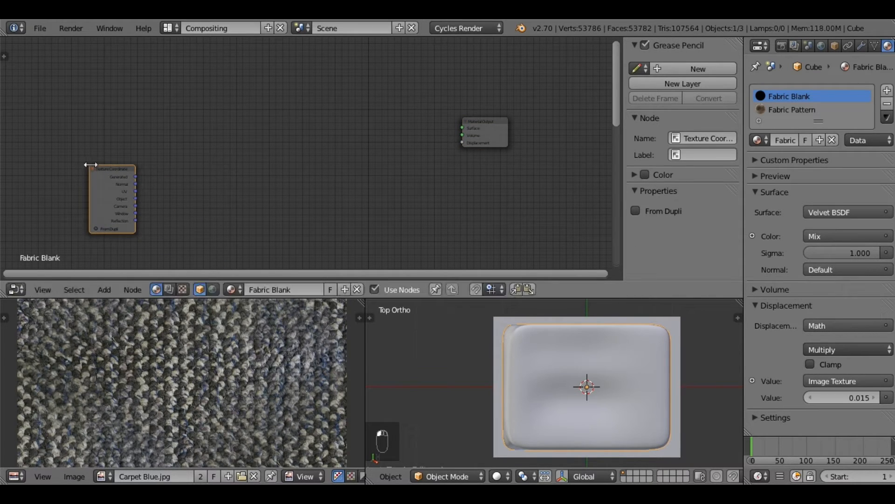
Step: Add a Mapping node beside the Texture Coordinate node and link the UV output to its Vector input
left_click(105, 290)
mouse_move(140, 194)
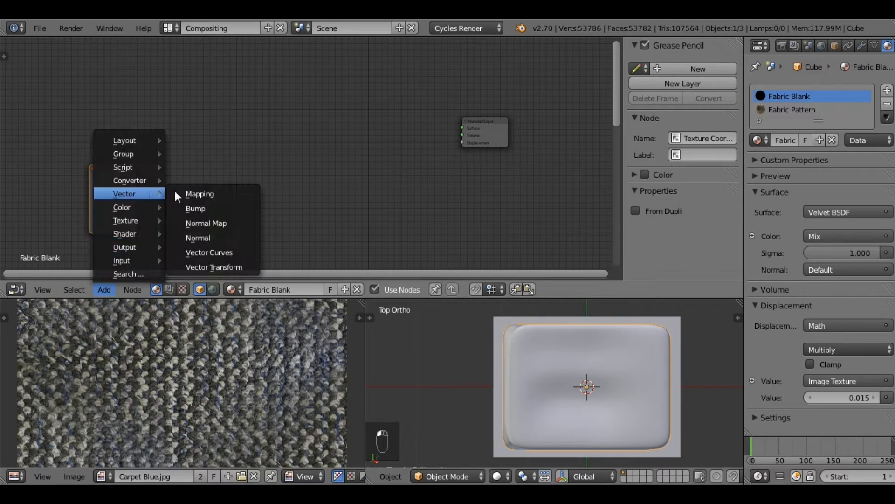
left_click(194, 193)
left_click(165, 153)
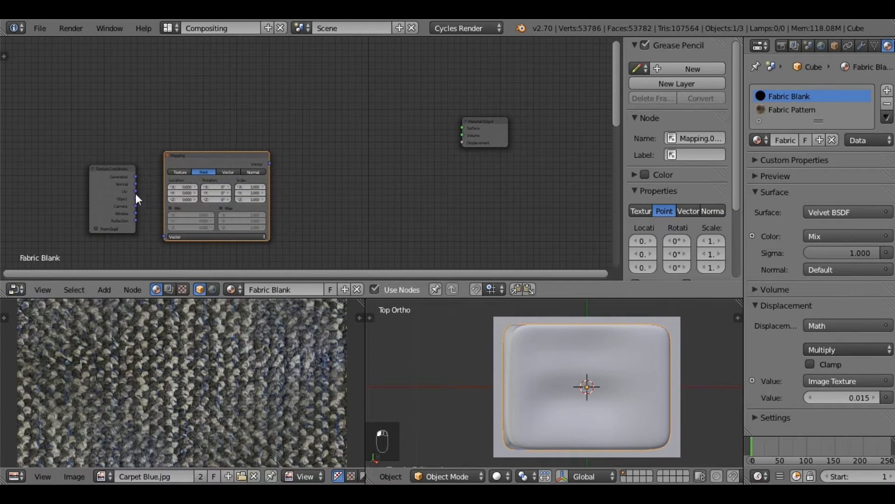
left_click(135, 192)
left_click_drag(161, 233, 165, 238)
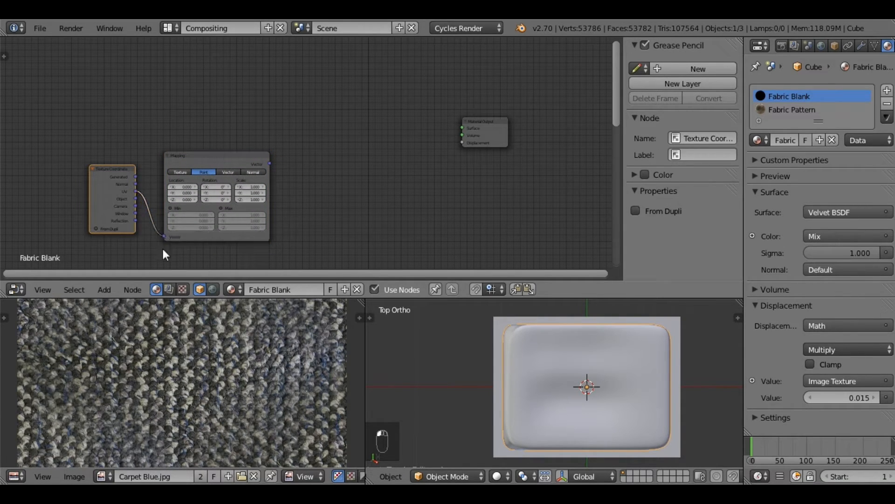
Step: Add an Image Texture node beside the Mapping node and link Mapping's Vector output to its Vector input
left_click(105, 290)
mouse_move(133, 221)
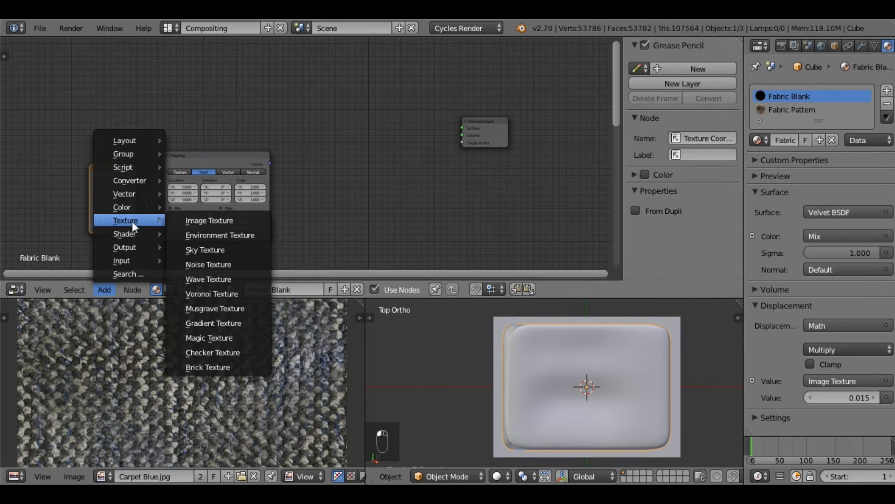
left_click(186, 218)
left_click(330, 195)
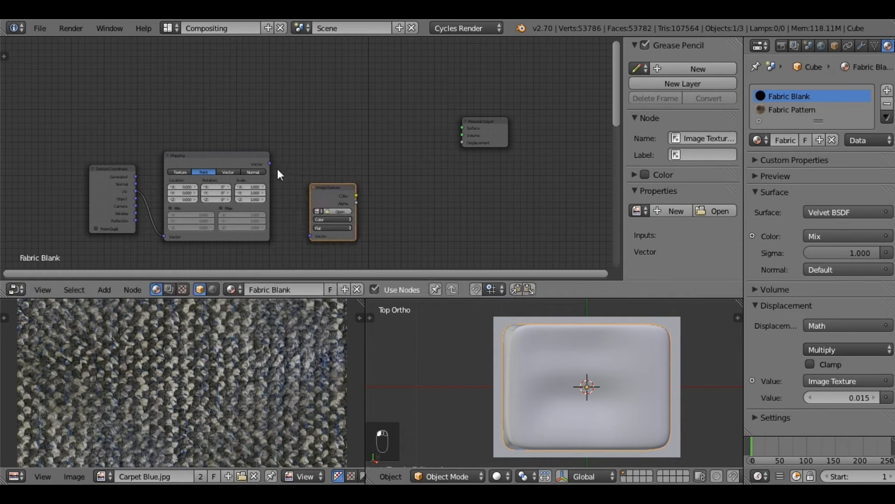
left_click_drag(270, 164, 321, 238)
left_click_drag(324, 186, 309, 183)
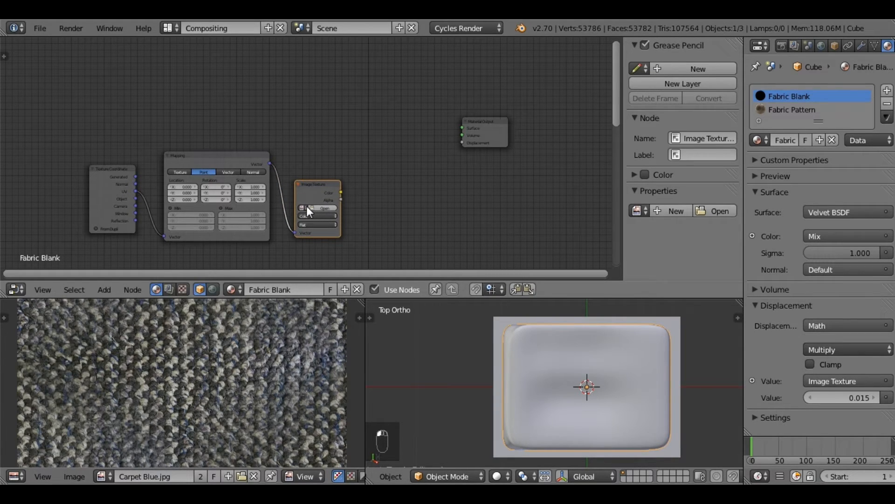
Step: Load the existing Carpet Blue.jpg into the Image Texture node and inspect the weave in the image preview
left_click(301, 207)
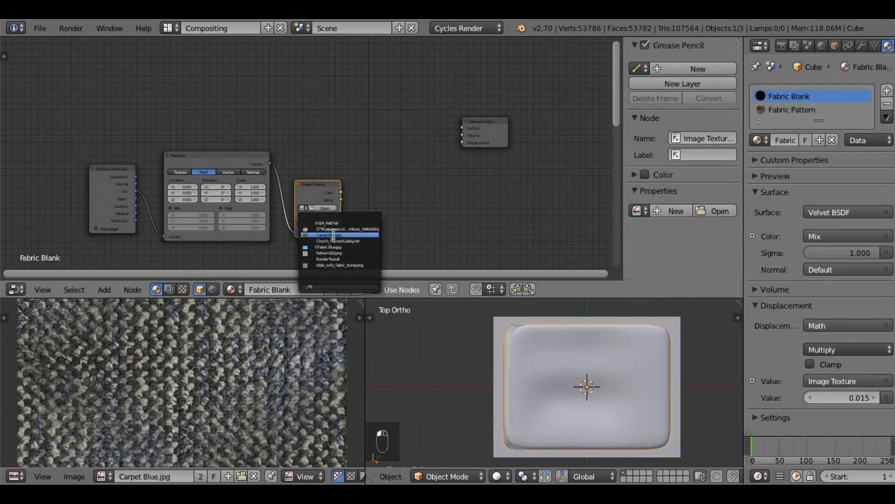
left_click(334, 235)
scroll(195, 357, "down", 2)
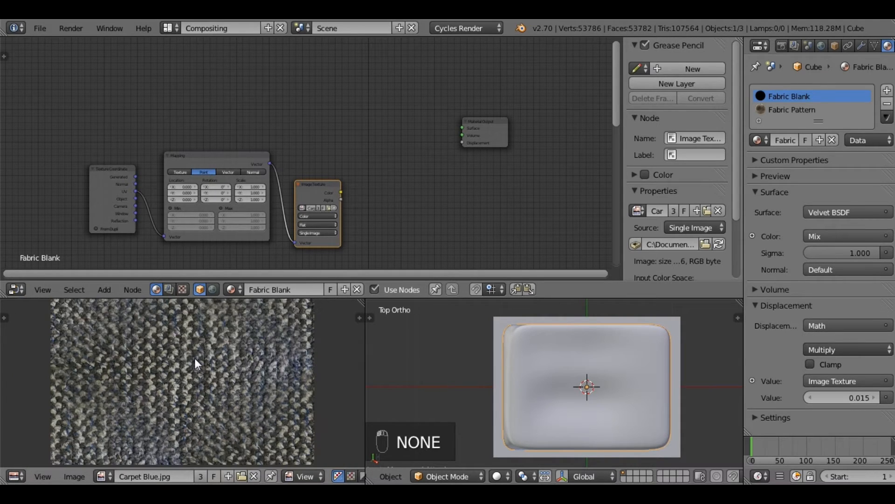
middle_click_drag(218, 381, 219, 399)
scroll(219, 399, "down", 1)
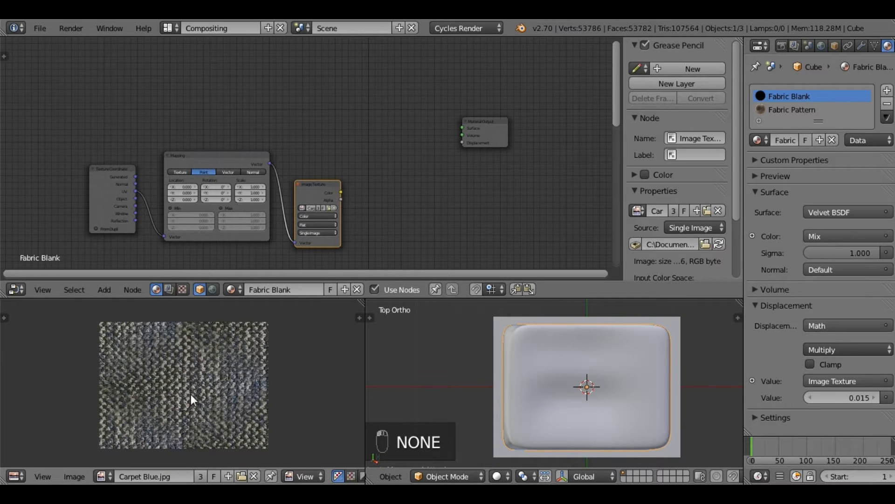
scroll(225, 385, "up", 4)
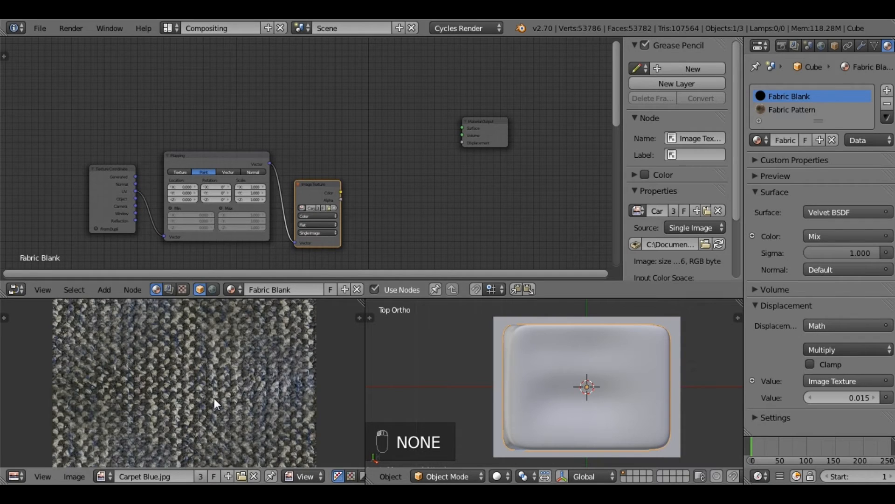
scroll(214, 398, "down", 3)
mouse_move(203, 435)
middle_mouse_down()
mouse_move(202, 426)
mouse_move(203, 433)
middle_mouse_up()
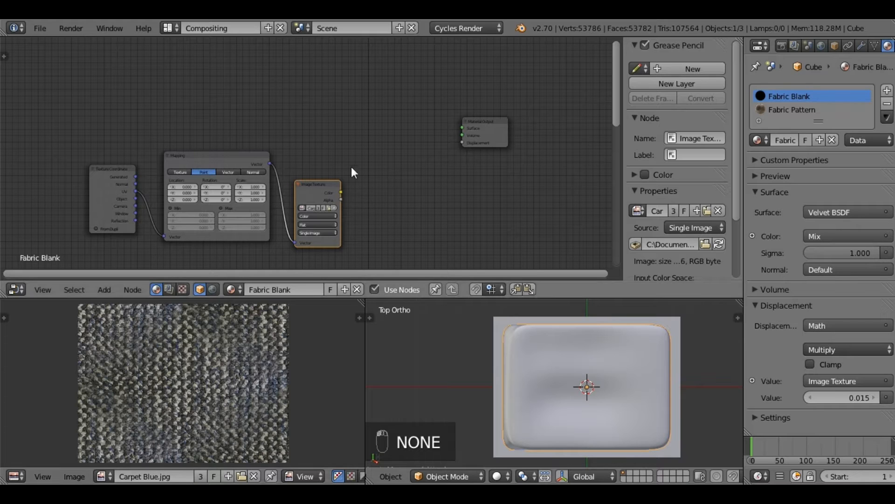
Step: Set the Mapping node's X, Y and Z scale to 50
scroll(376, 193, "up", 3)
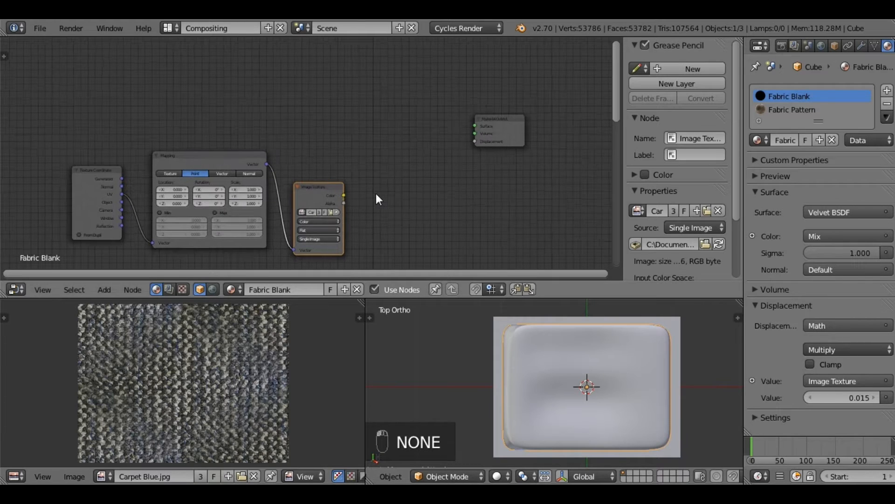
middle_click_drag(343, 206, 318, 194)
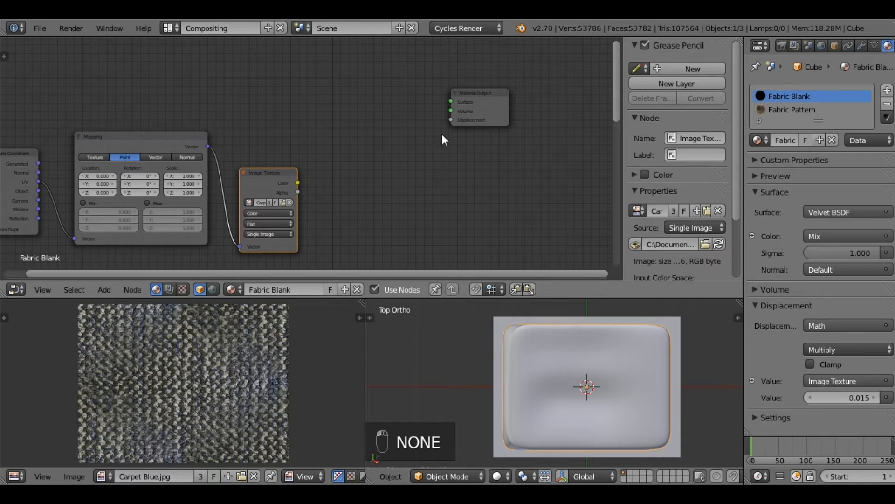
left_click(107, 290)
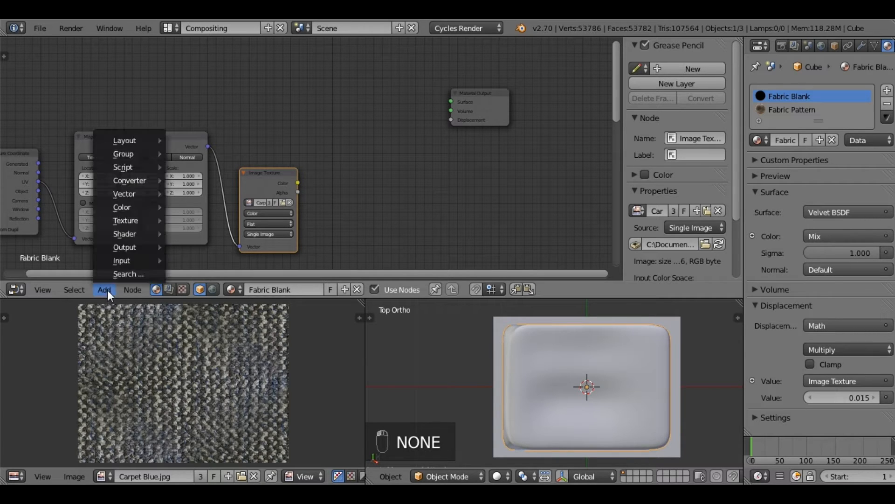
middle_click_drag(213, 149, 282, 124)
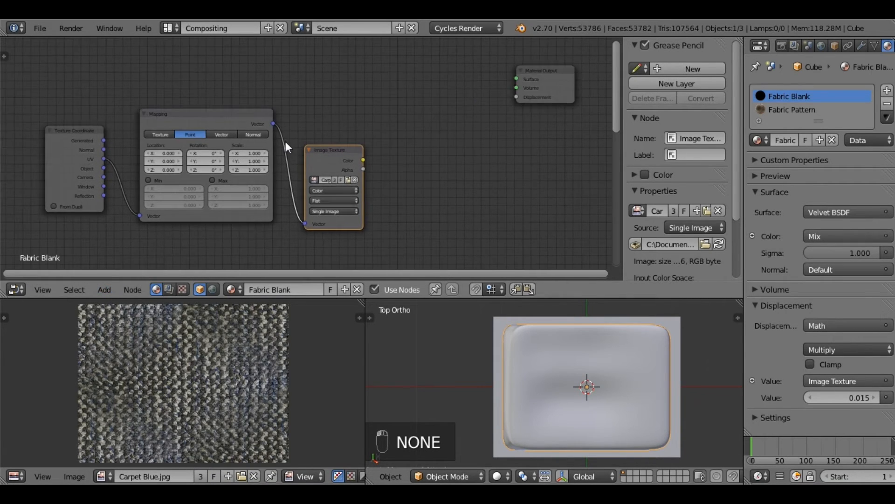
scroll(254, 167, "up", 2)
left_click(243, 154)
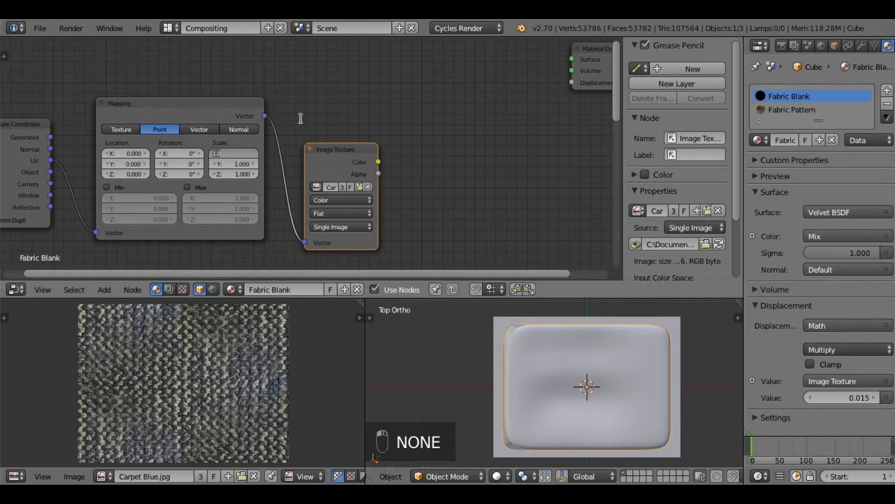
type("50")
key("Tab")
type("50")
key("Tab")
type("50")
key("Return")
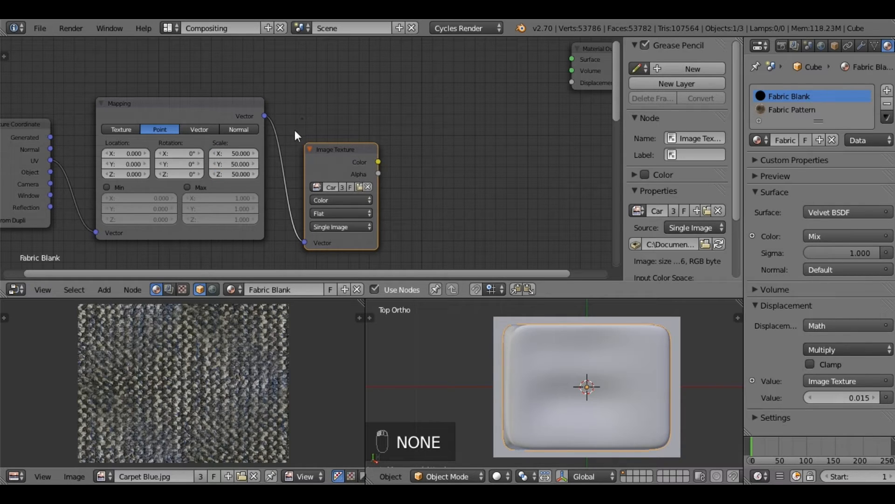
Step: Add a Math node between the Image Texture and Material Output nodes and set its operation to Multiply
middle_click_drag(492, 148, 348, 139)
scroll(298, 166, "down", 2)
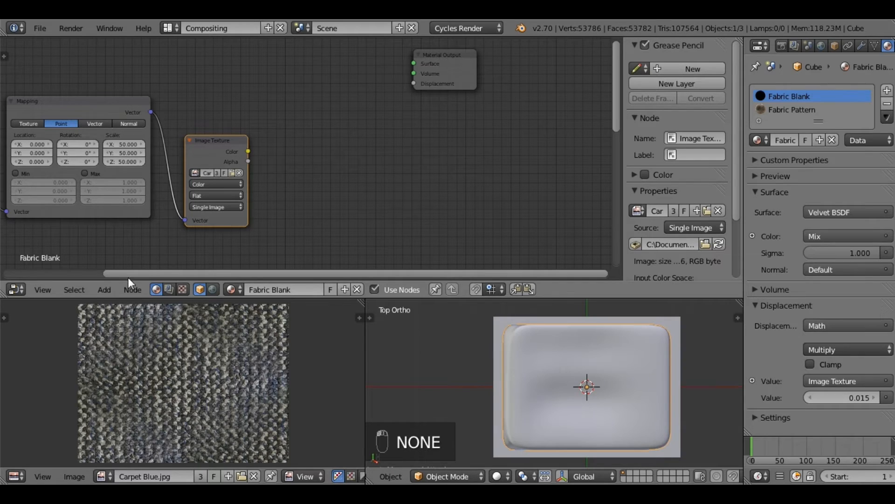
left_click(112, 289)
mouse_move(132, 182)
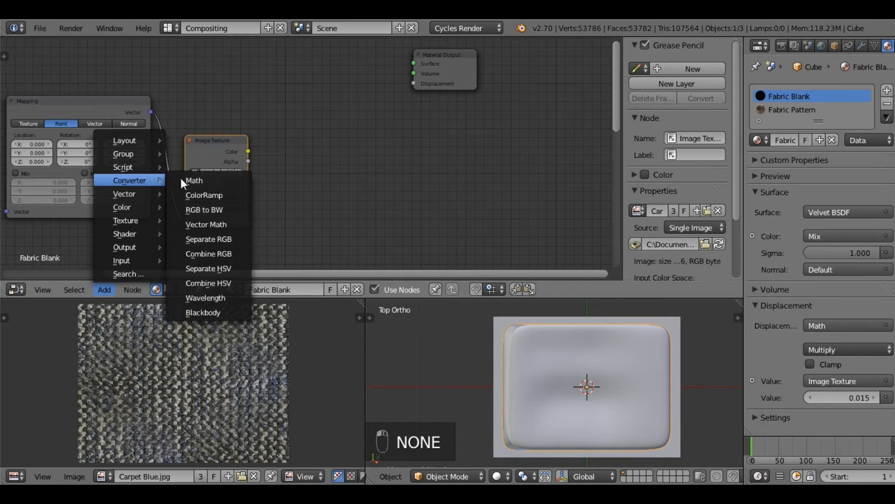
left_click(184, 180)
left_click(307, 127)
left_click(317, 138)
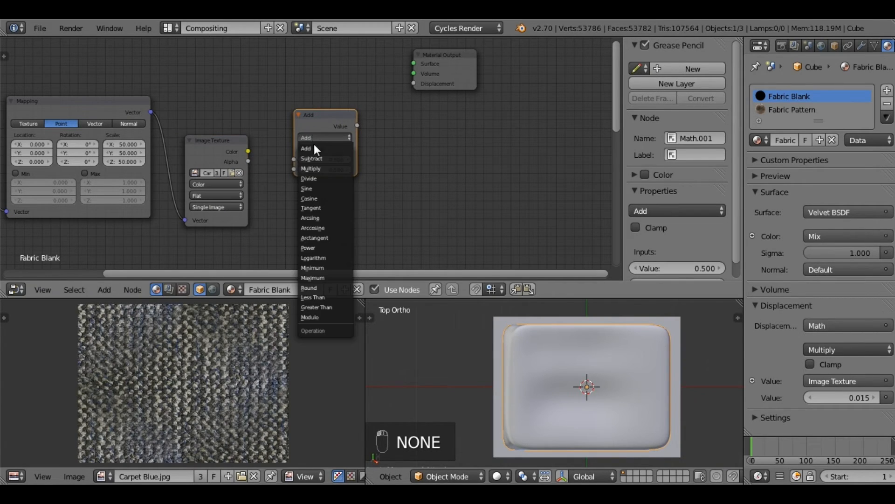
left_click(318, 168)
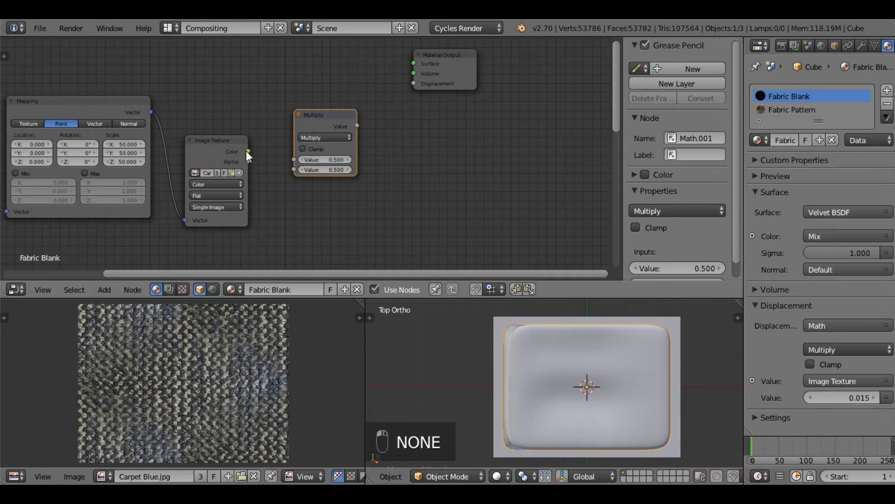
Step: Link the Image Texture's Color output to the Multiply node's first Value and set the second Value to 0.015
left_click_drag(247, 151, 293, 159)
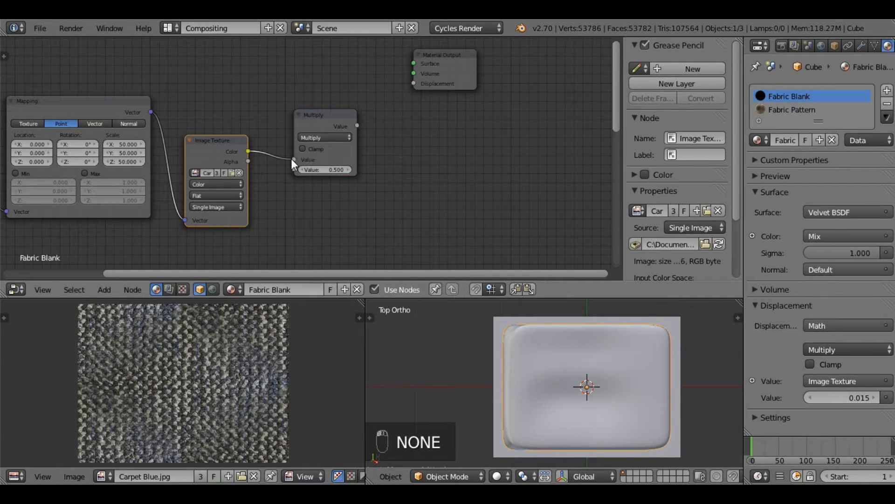
left_click(322, 169)
key("BackSpace")
key("Return")
Step: Link the Multiply node's Value output to the Material Output's Displacement input
left_click_drag(357, 125, 413, 84)
scroll(340, 62, "down", 1)
scroll(338, 73, "down", 4)
middle_click_drag(274, 96, 312, 150)
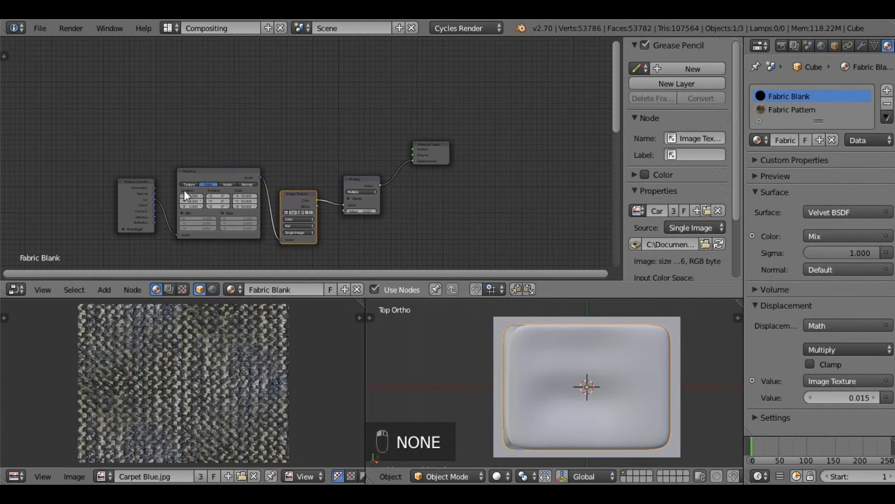
middle_click_drag(249, 136, 275, 147)
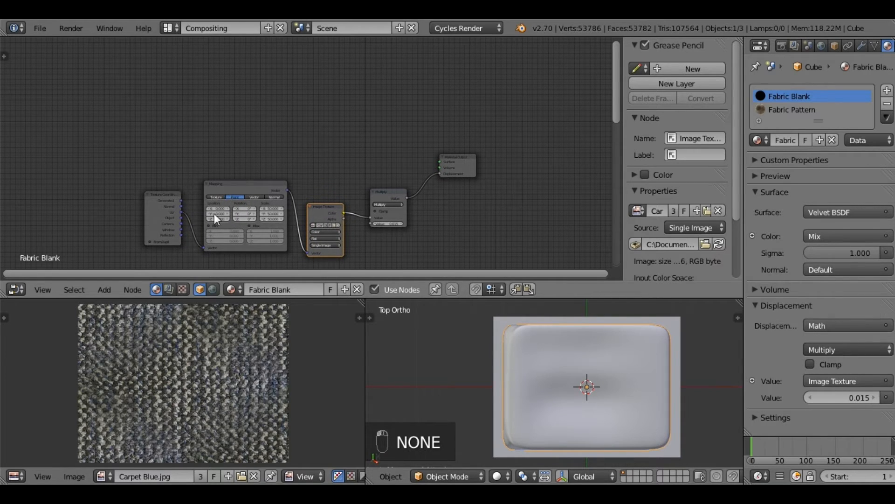
Step: Add a Velvet BSDF node above the Multiply node and link its BSDF output to the Material Output's Surface
left_click(101, 290)
mouse_move(129, 233)
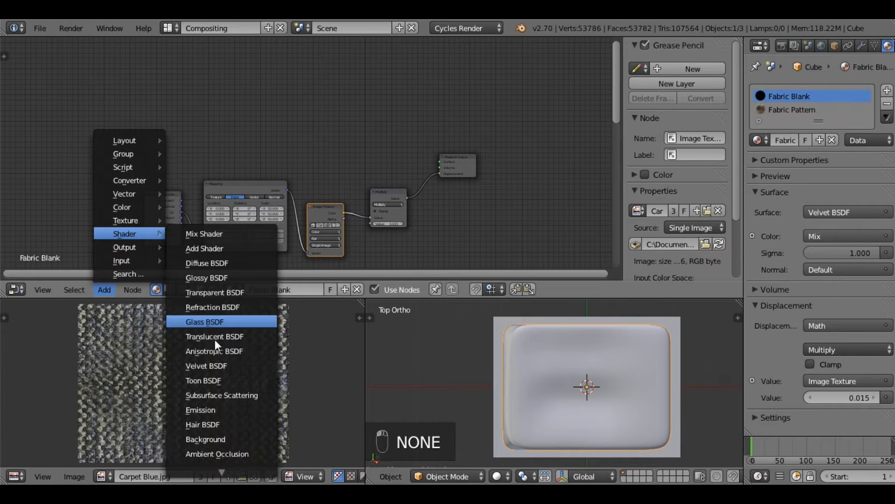
left_click(212, 365)
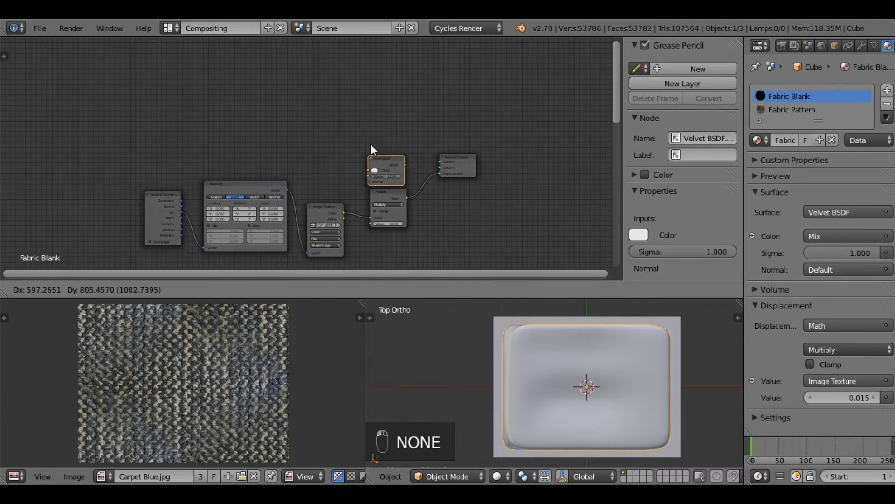
left_click(365, 126)
scroll(416, 126, "up", 3)
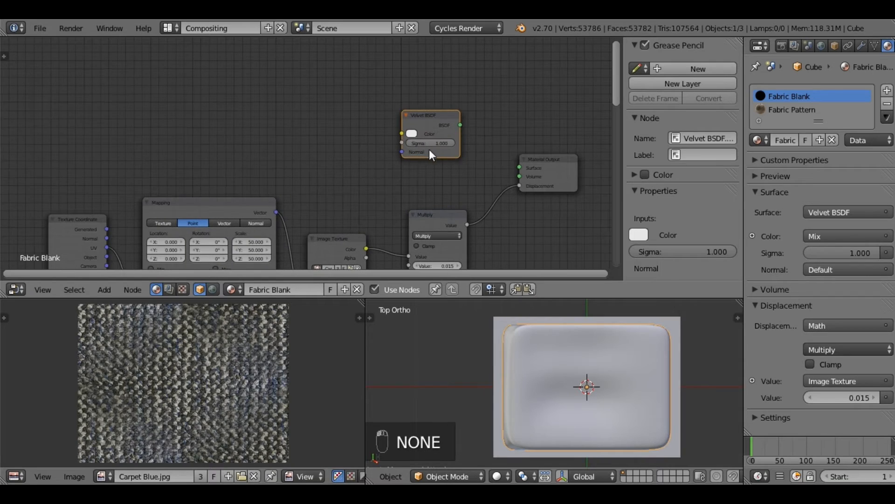
middle_click_drag(464, 182, 446, 181)
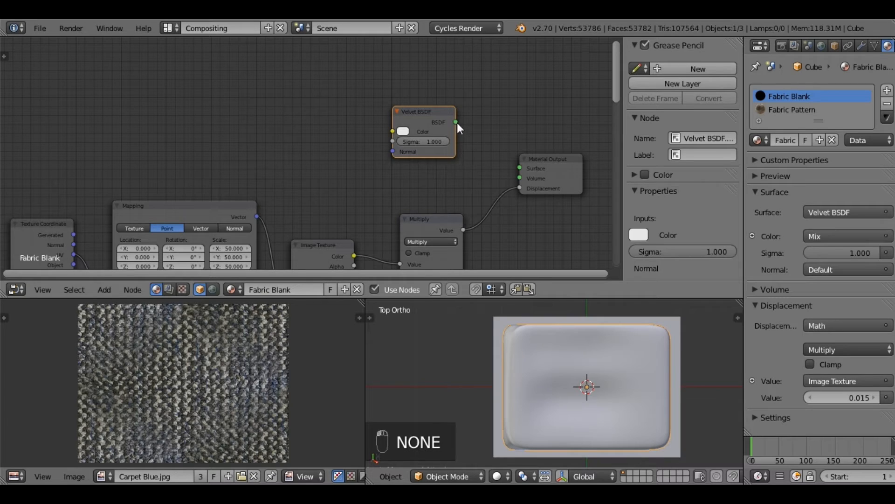
left_click_drag(444, 109, 519, 168)
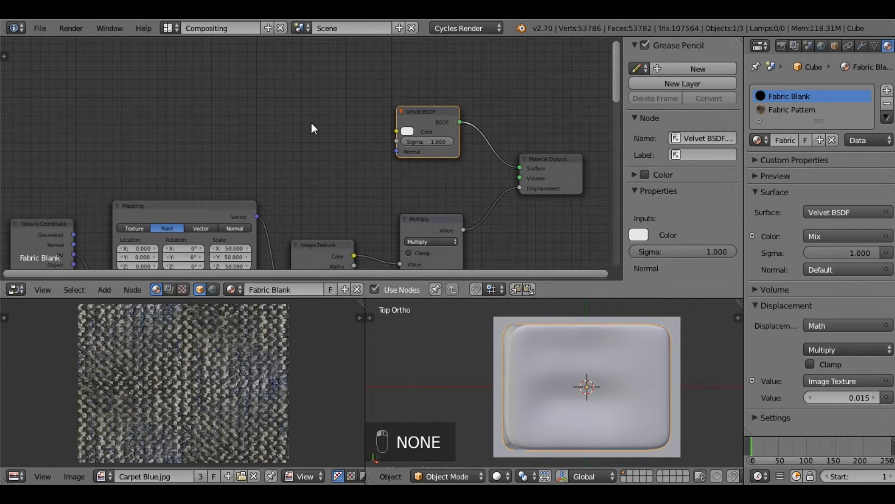
Step: Add a color Mix node to the node tree, placed before the Velvet BSDF node and above the Mapping node
scroll(312, 124, "down", 1)
left_click_drag(411, 105, 412, 94)
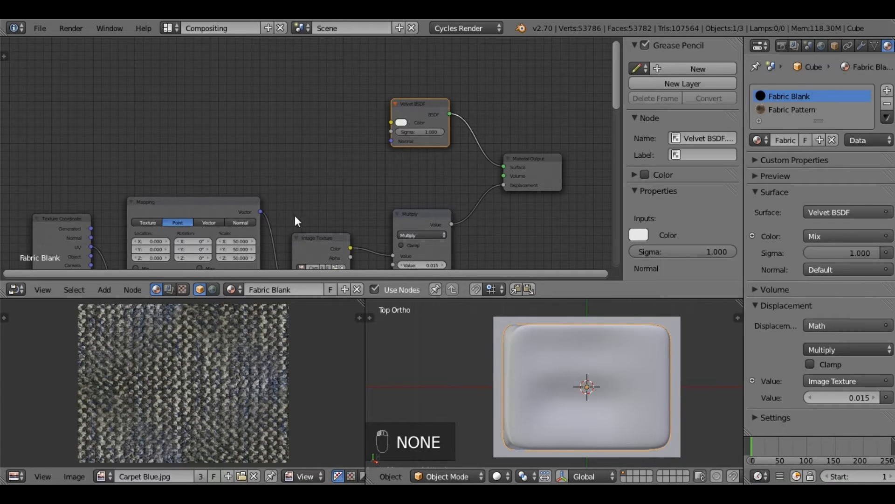
middle_click_drag(314, 167, 314, 175)
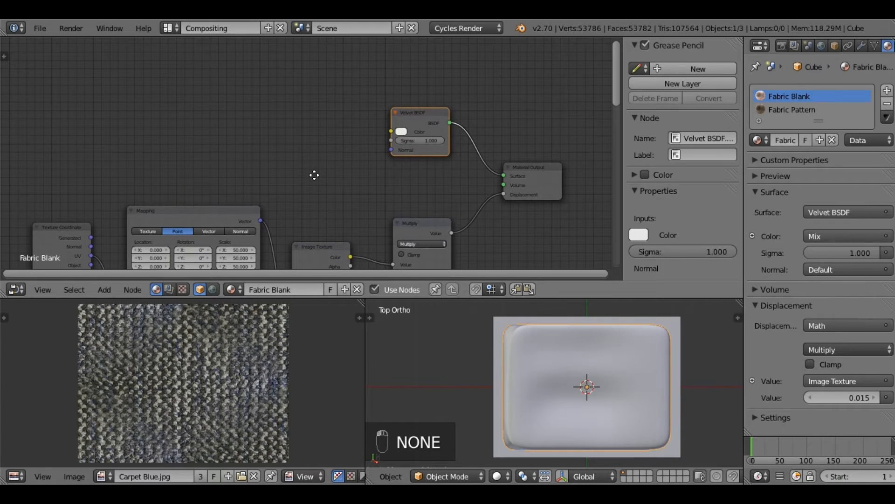
left_click(109, 290)
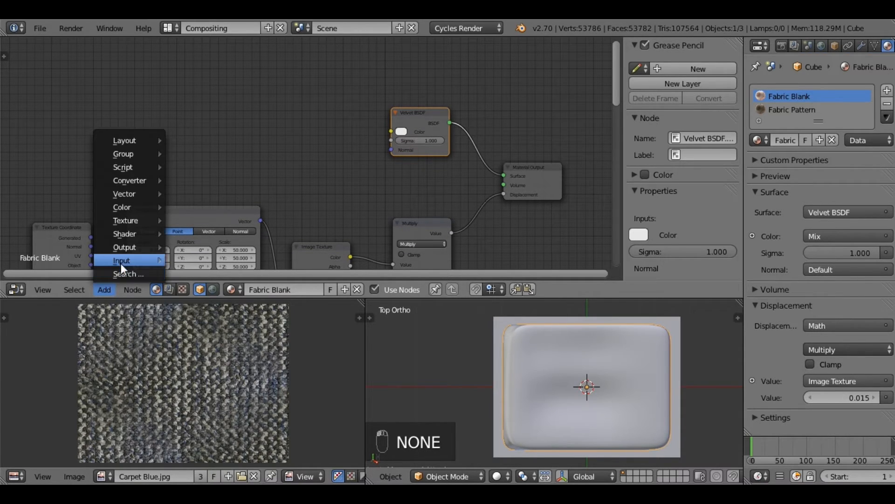
mouse_move(129, 259)
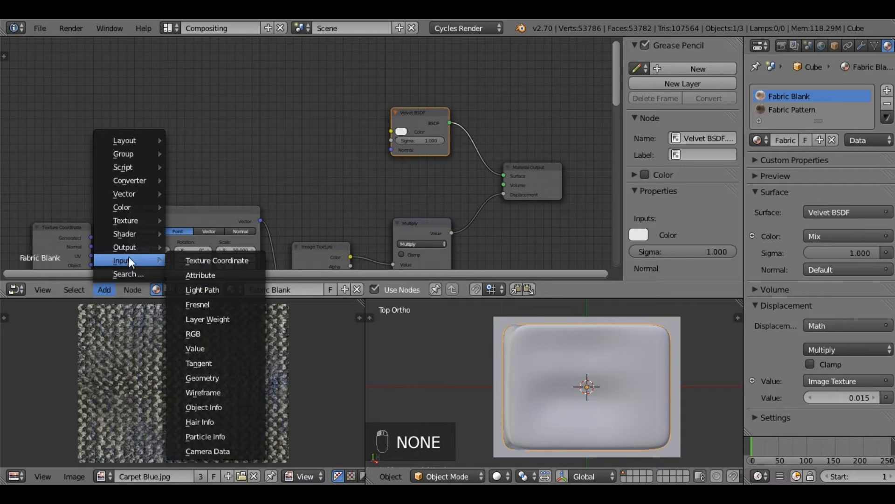
left_click(179, 206)
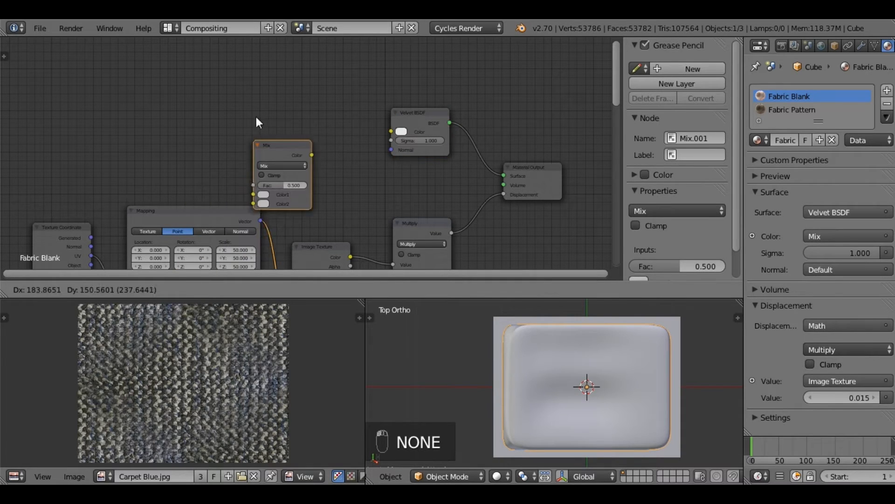
left_click(269, 85)
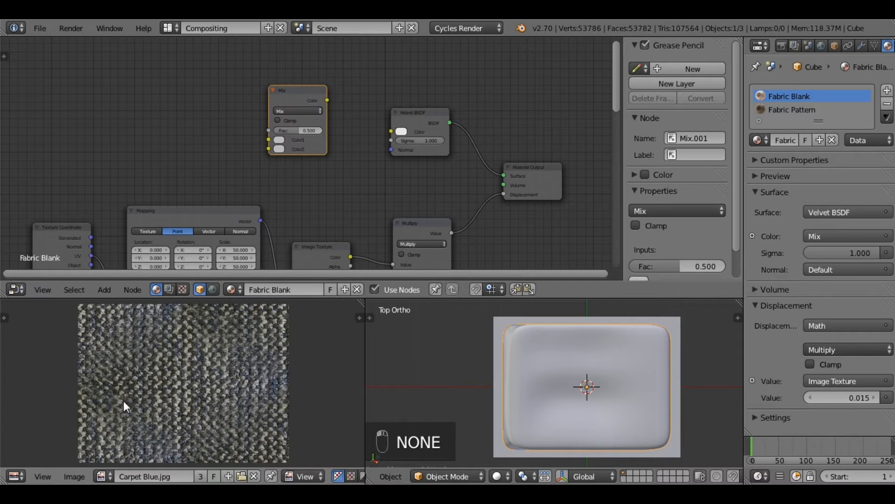
Step: Display the 5776 Japanese-style furniture photo in the image editor and frame the bed's patterned cover as a color reference
left_click(112, 474)
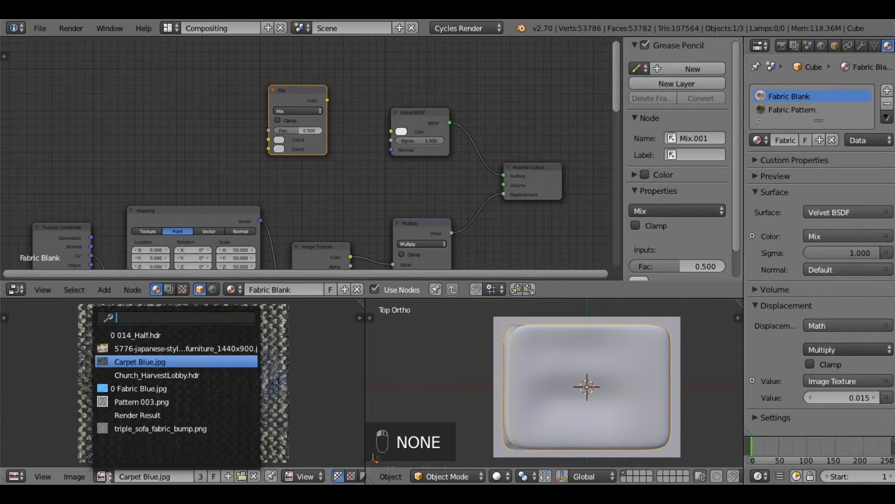
left_click(146, 350)
scroll(198, 410, "up", 10)
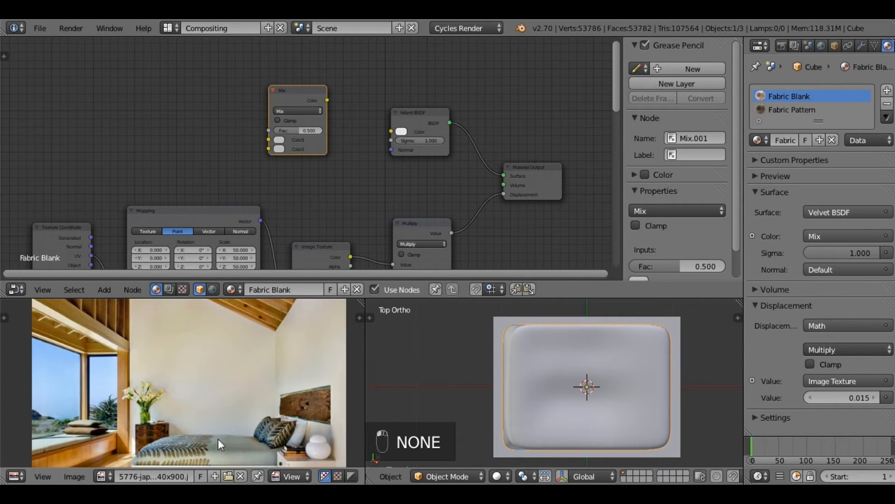
middle_click_drag(221, 443, 192, 297)
scroll(225, 408, "up", 4)
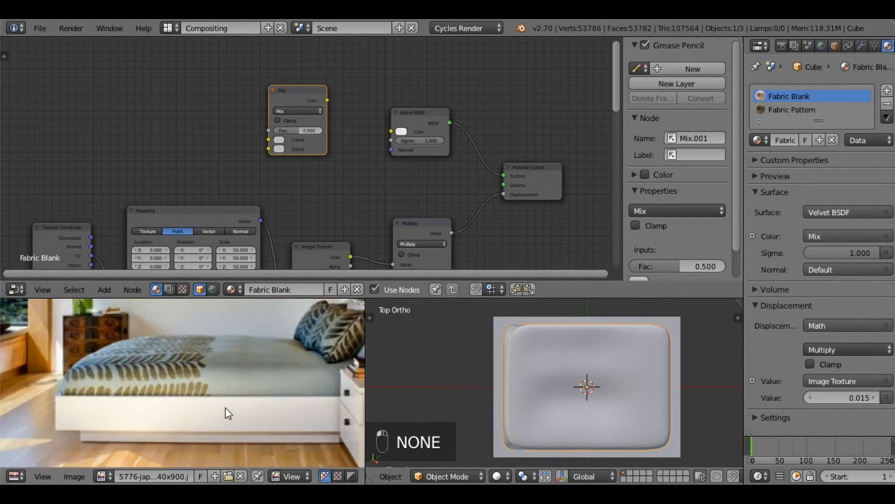
scroll(216, 389, "up", 4)
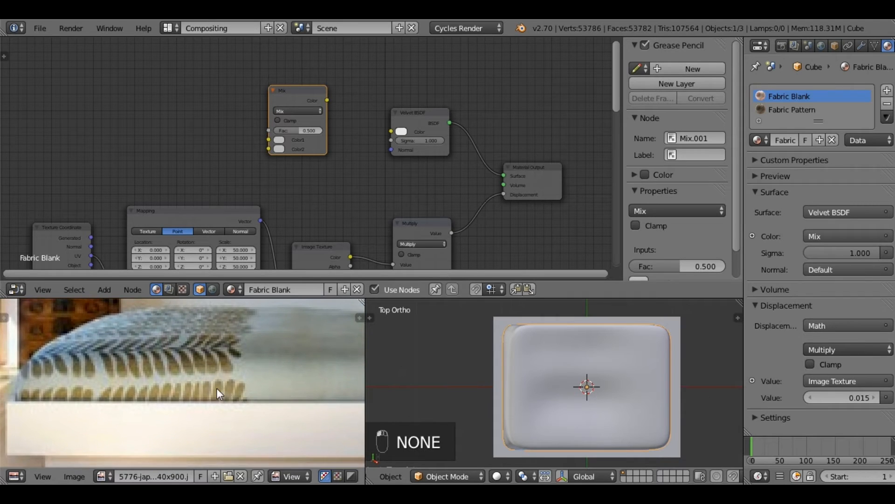
scroll(216, 388, "down", 2)
middle_click_drag(282, 388, 269, 365)
scroll(209, 388, "up", 1)
scroll(209, 387, "down", 1)
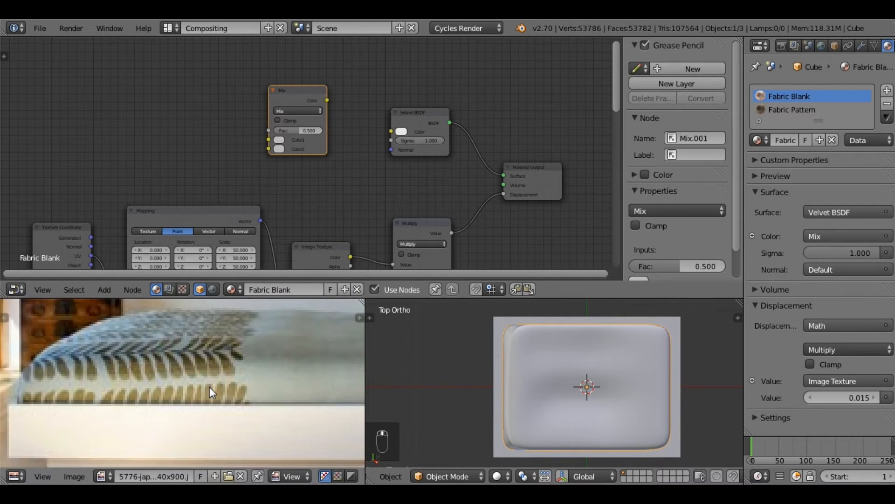
middle_click_drag(210, 387, 214, 384)
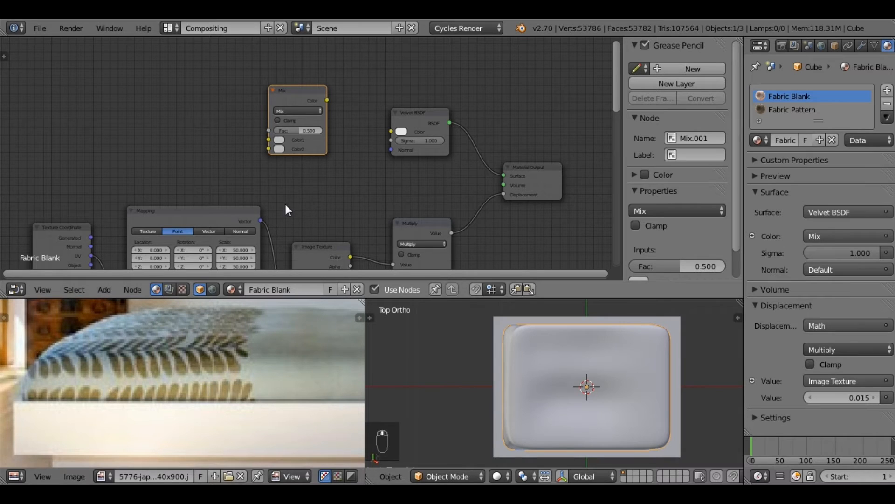
Step: Sample the Mix node's Color1 and Color2 from the plain grey part of the bed cover in the photo, Color1 darker than Color2
middle_click_drag(292, 202, 302, 207)
left_click(289, 154)
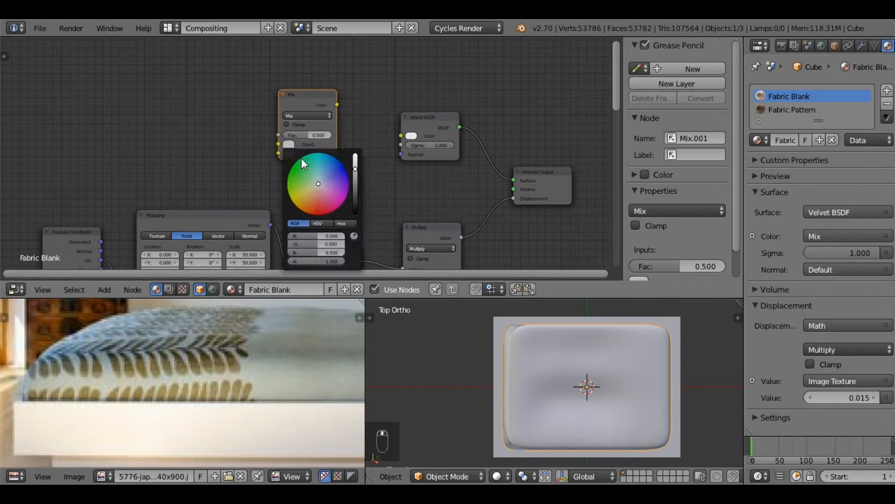
left_click(354, 236)
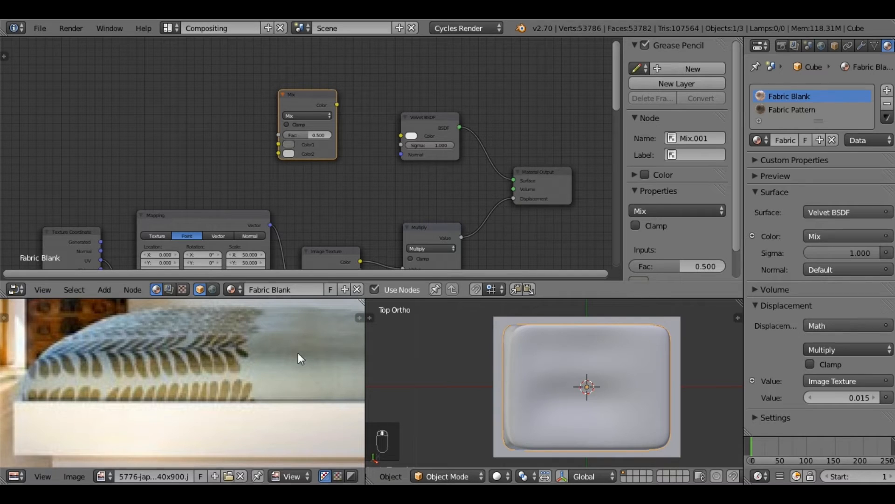
left_click(289, 154)
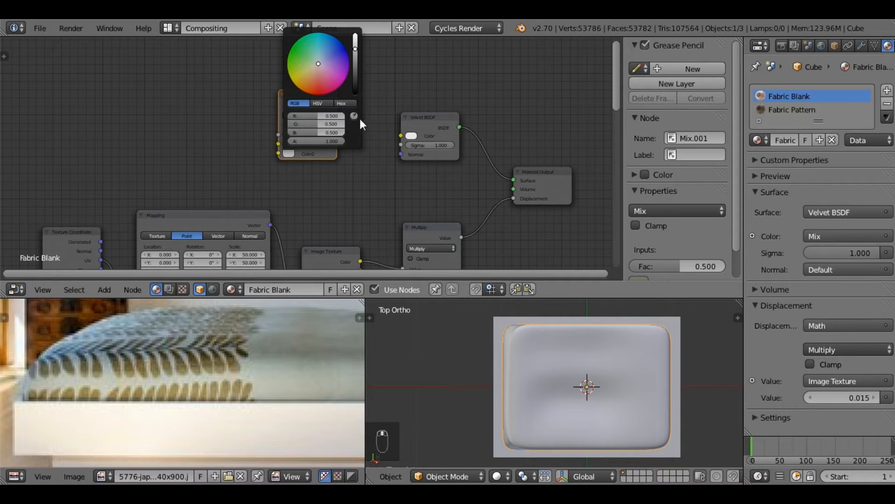
left_click(354, 115)
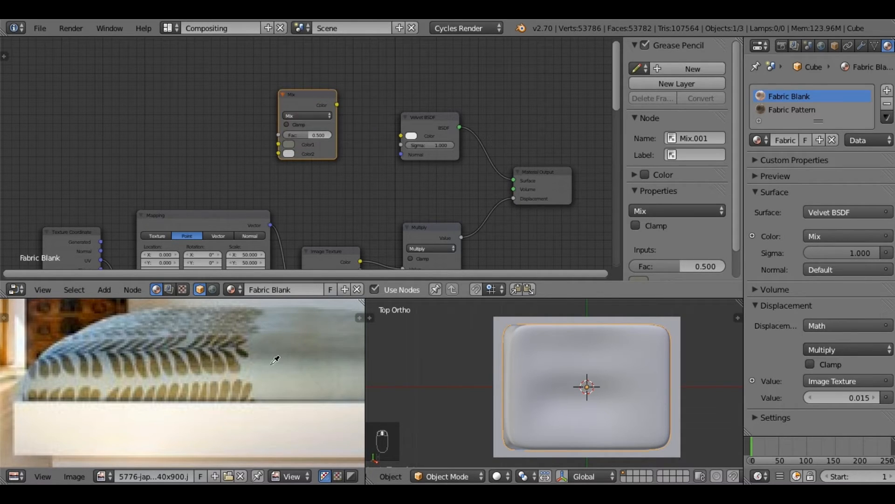
left_click(280, 376)
Step: Add a Fresnel node before the Mix node and set its IOR to 1.9
middle_click_drag(383, 163, 378, 189)
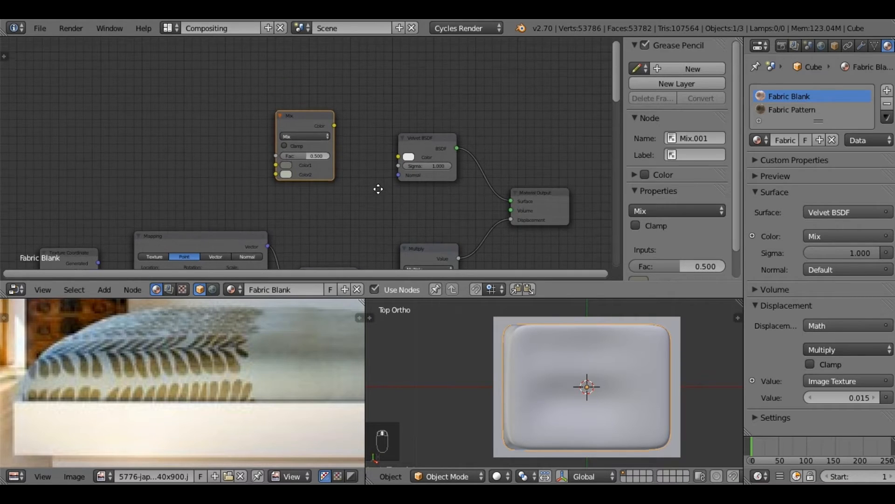
left_click(110, 289)
mouse_move(127, 261)
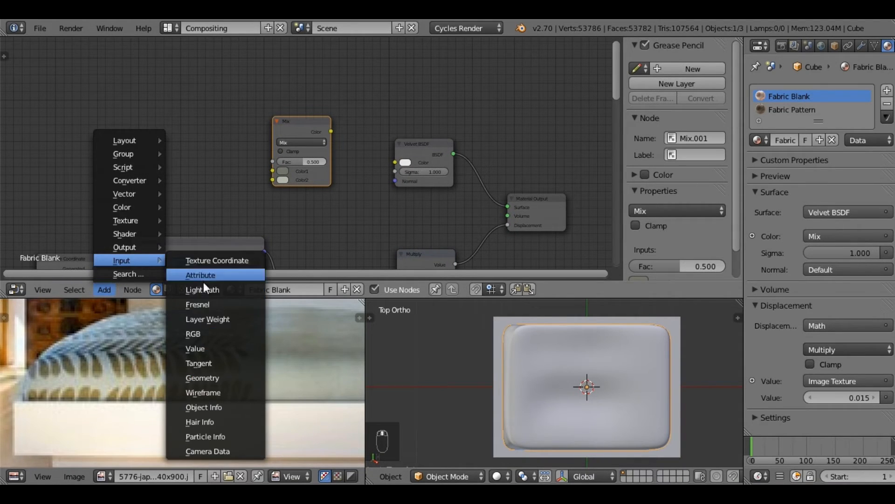
left_click(207, 304)
left_click(130, 81)
left_click(191, 119)
type("1.9")
key("Return")
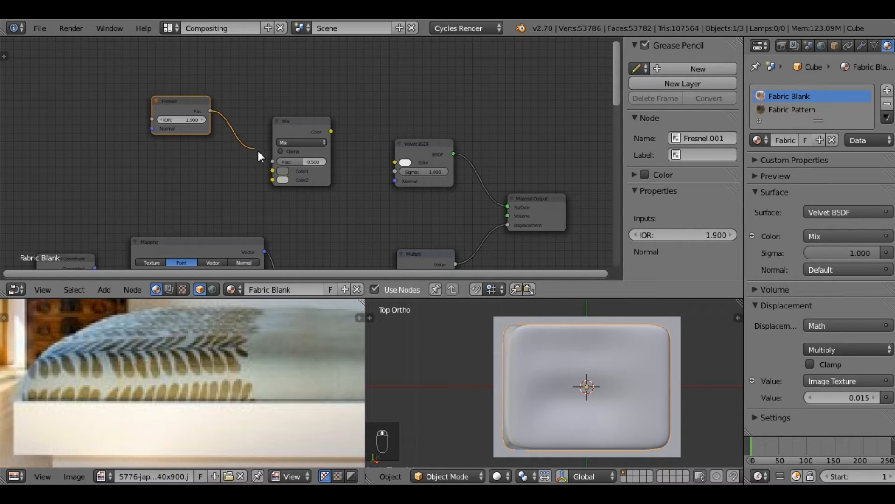
Step: Link the Fresnel node's Fac output to the Mix node's Fac and the Mix node's Color output to the Velvet BSDF's Color
left_click_drag(258, 150, 272, 162)
middle_click_drag(315, 161, 259, 136)
left_click_drag(263, 107, 325, 137)
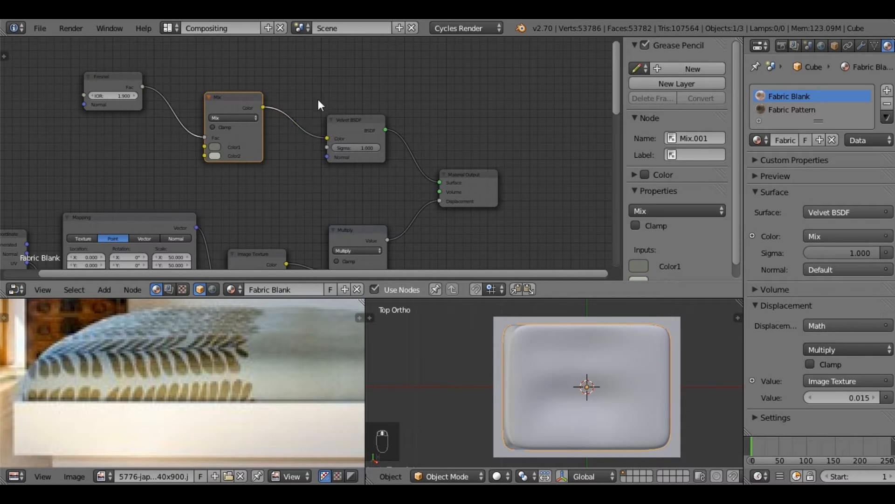
Step: Examine the old node setup below the new one, including the two RGB nodes feeding its Mix node's color inputs
scroll(292, 186, "down", 4)
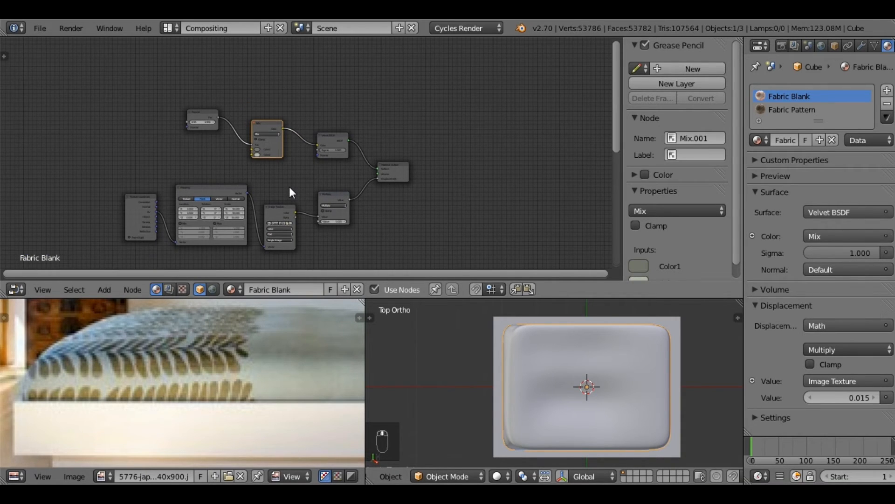
middle_click_drag(298, 208, 301, 83)
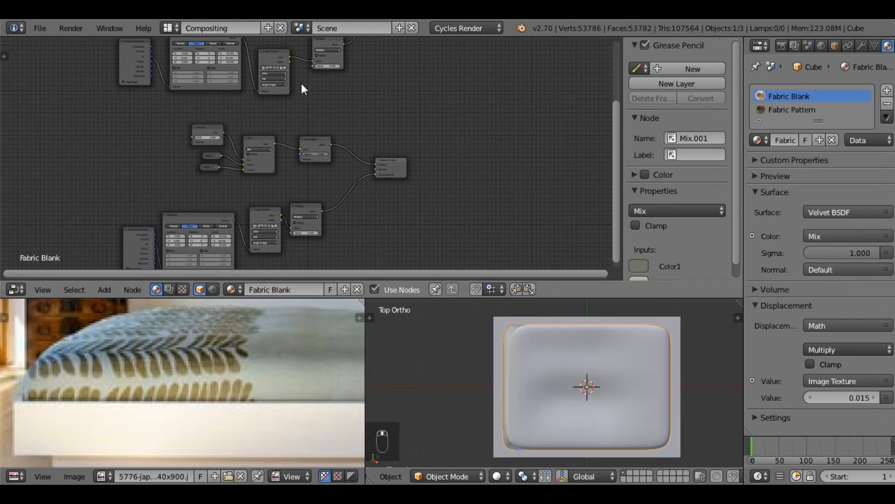
mouse_move(269, 187)
middle_mouse_down()
mouse_move(280, 166)
mouse_move(282, 200)
mouse_move(281, 187)
middle_mouse_up()
scroll(280, 182, "up", 7)
scroll(279, 182, "down", 6)
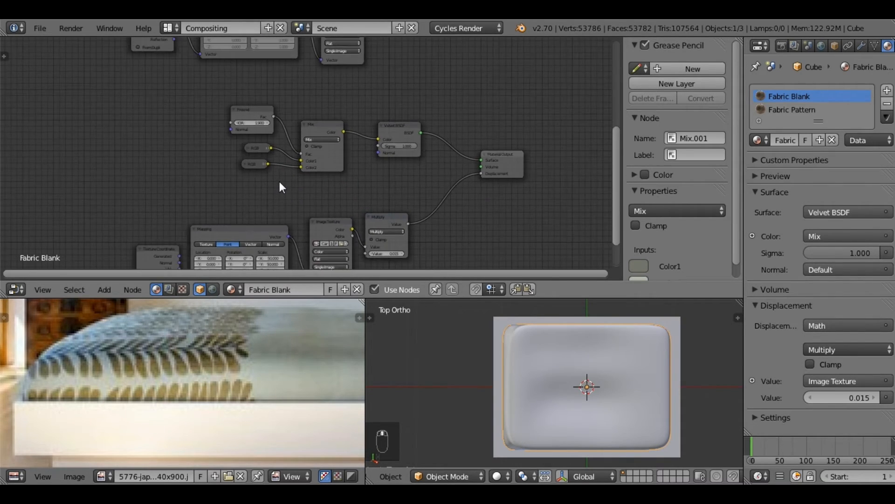
scroll(279, 185, "up", 5)
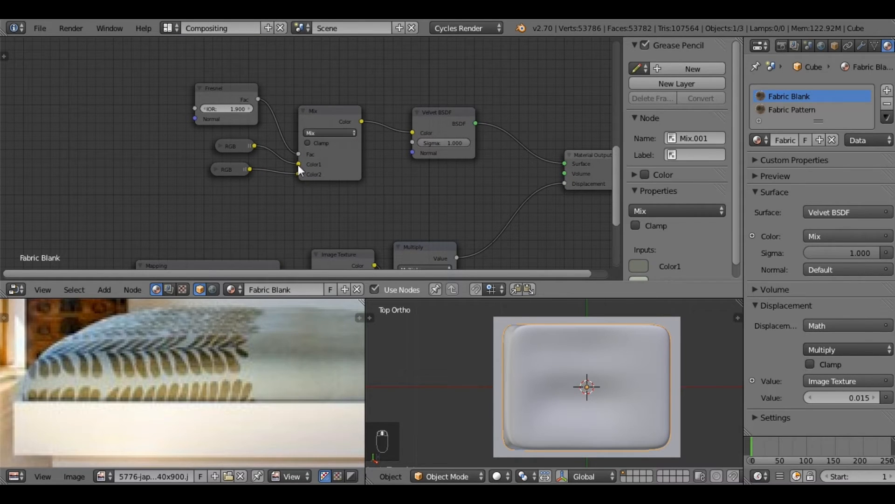
left_click(220, 145)
left_click(221, 145)
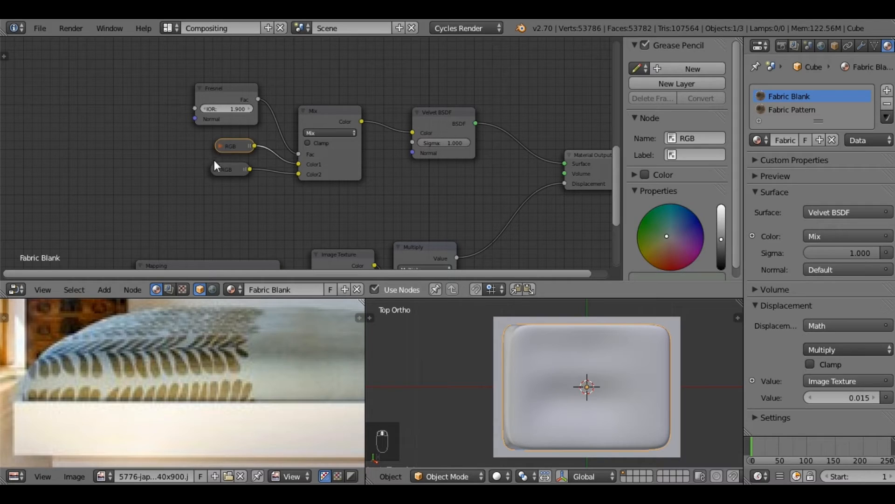
left_click(213, 170)
left_click(216, 169)
left_click(217, 169)
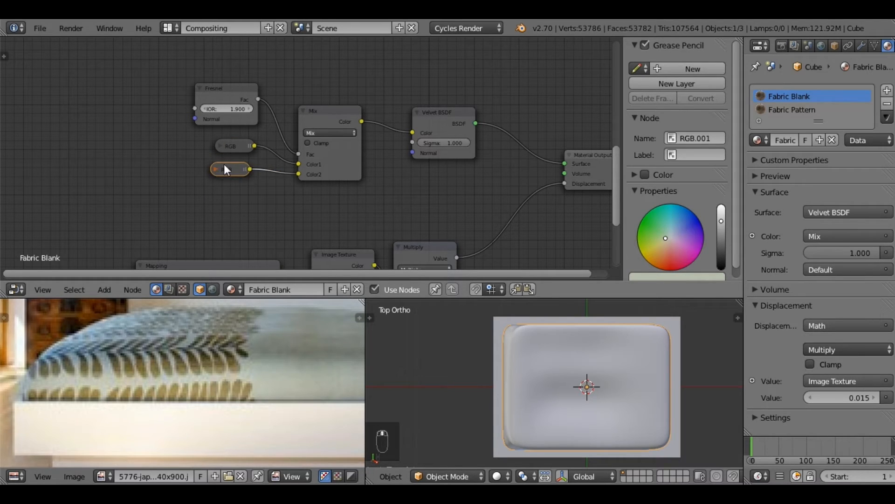
Step: Review the new Fabric Blank node network from the Fresnel and Texture Coordinate nodes through to the Material Output
middle_click_drag(301, 111, 270, 249)
middle_click_drag(288, 87, 332, 215)
middle_click_drag(317, 152, 286, 183)
scroll(293, 175, "down", 3)
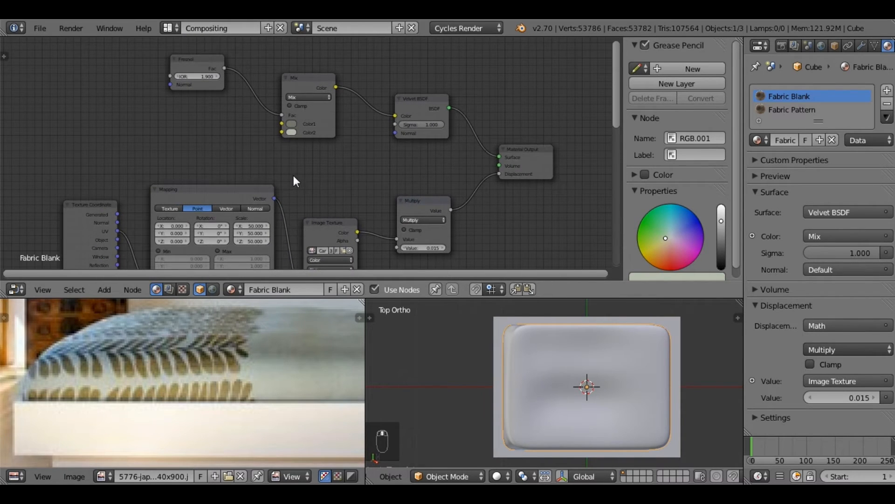
scroll(308, 184, "down", 1)
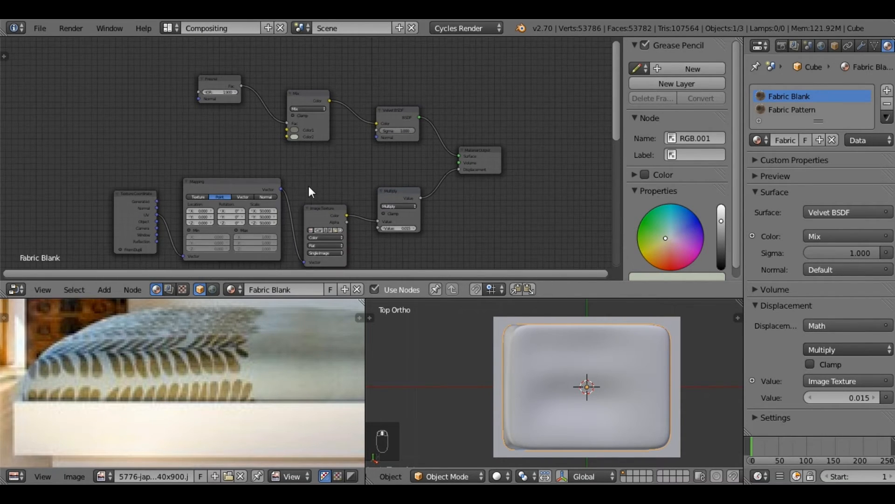
middle_click_drag(308, 184, 303, 173)
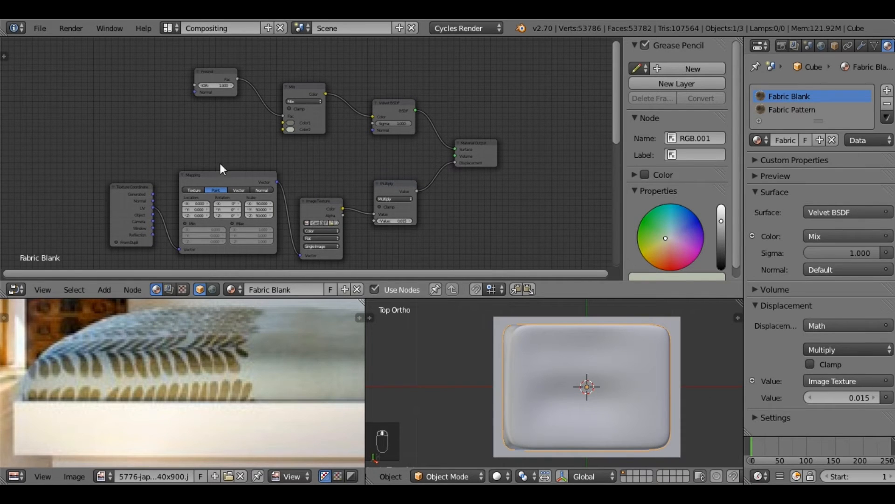
scroll(326, 180, "down", 2)
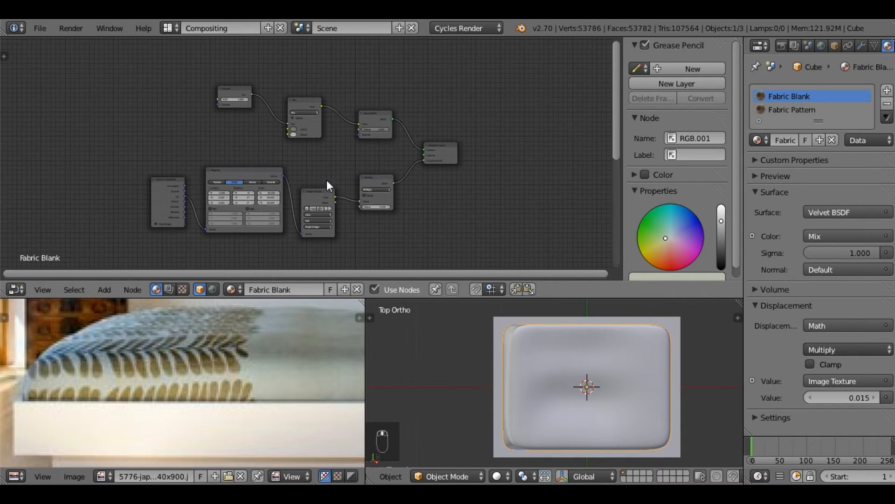
scroll(331, 216, "up", 4)
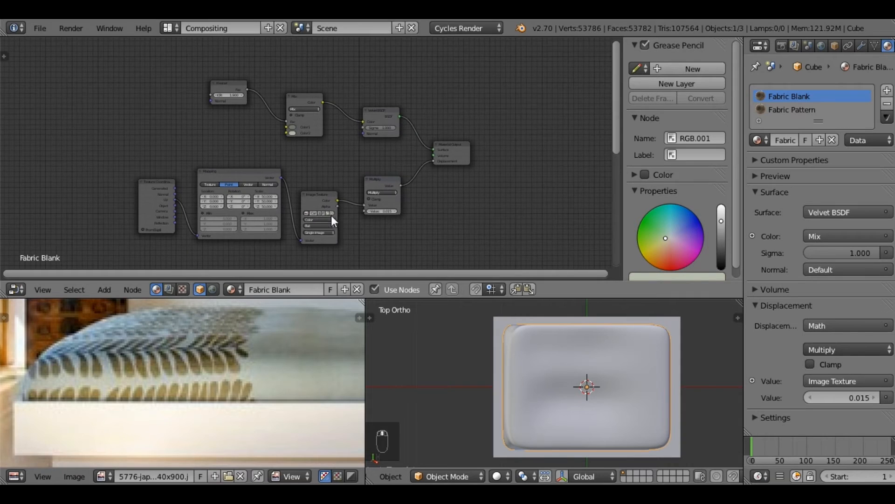
Step: Delete the entire old node setup below the new network, including its Material Output
scroll(333, 239, "down", 5)
middle_click_drag(321, 225, 335, 105)
key("b")
left_click_drag(133, 96, 465, 241)
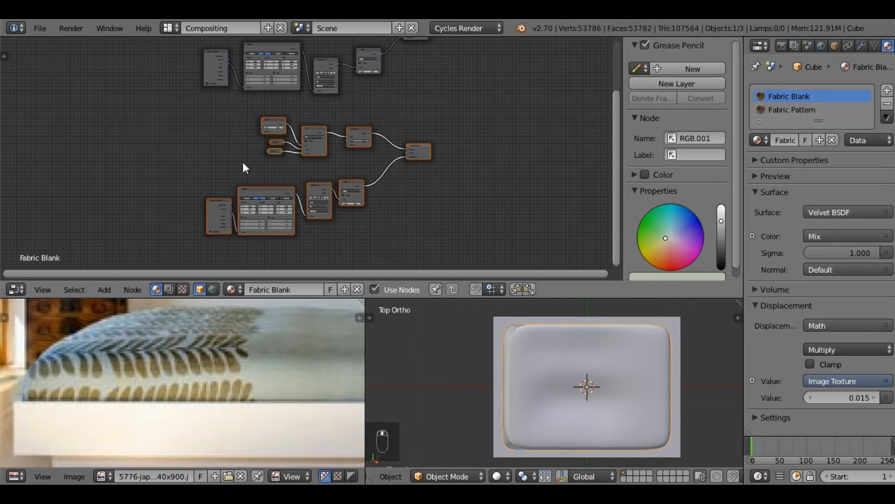
key("x")
key("Home")
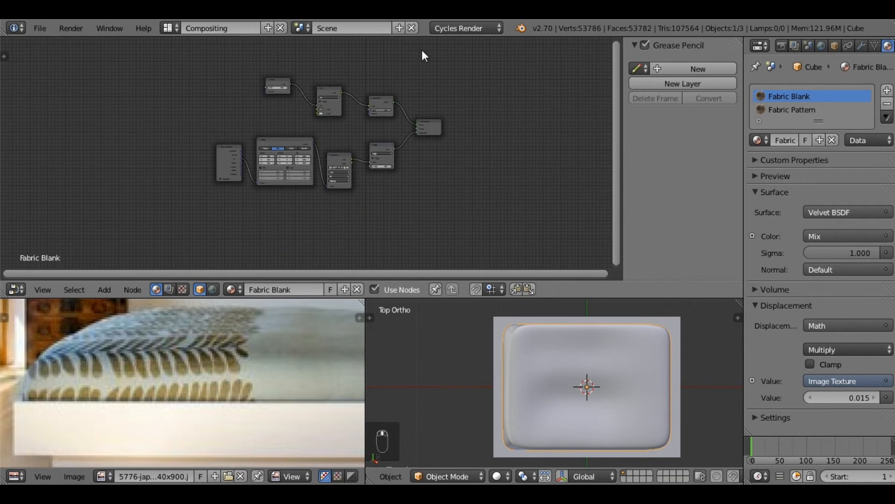
Step: Switch from the finished Fabric Blank material to the Fabric Pattern material's node setup
scroll(421, 50, "up", 2)
middle_click_drag(400, 146, 391, 170)
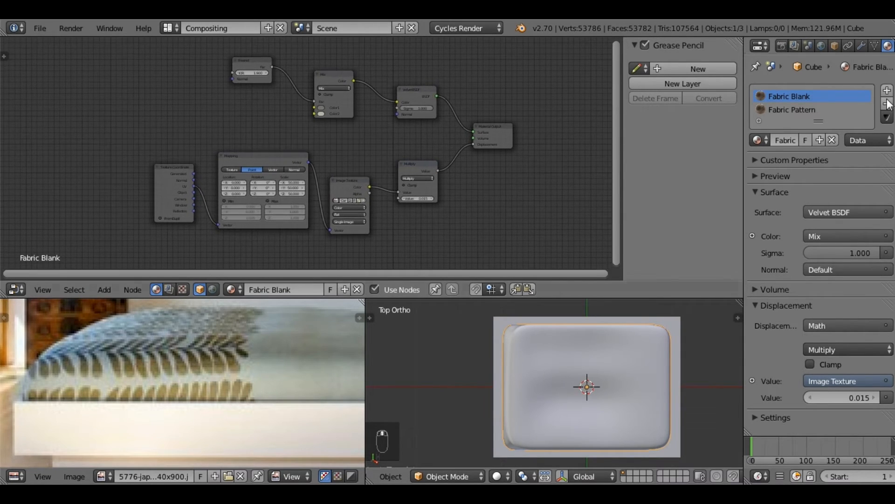
left_click(793, 109)
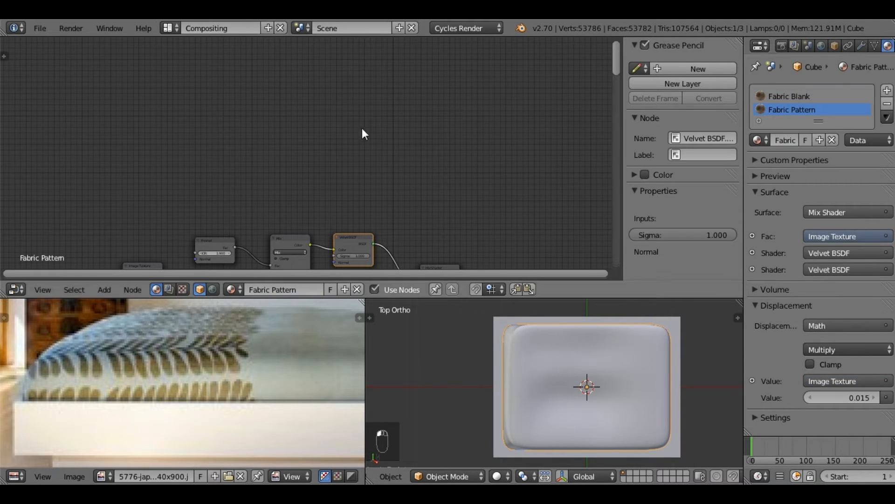
middle_click_drag(378, 92, 385, 148)
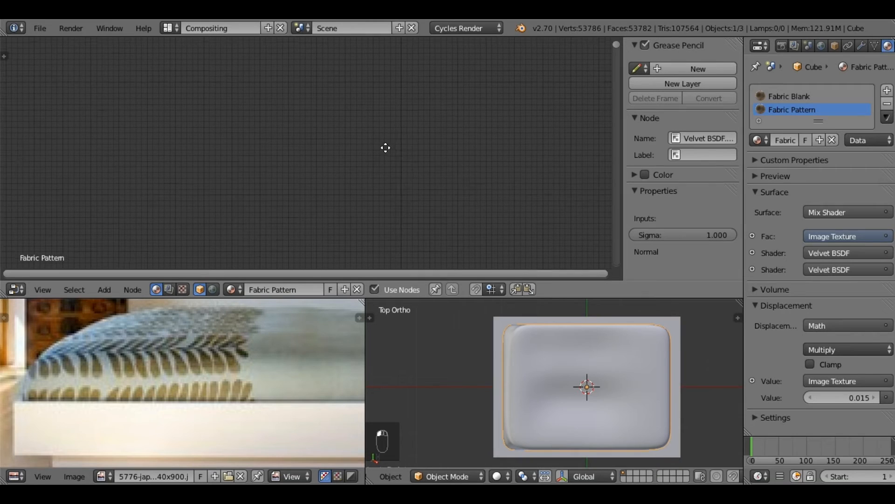
scroll(377, 149, "down", 5)
middle_click_drag(378, 195, 359, 114)
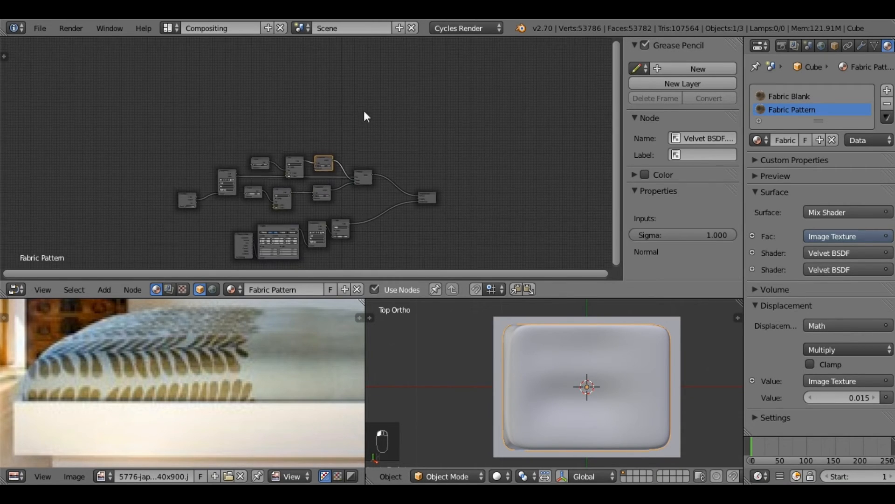
left_click(423, 189)
key("shift+d")
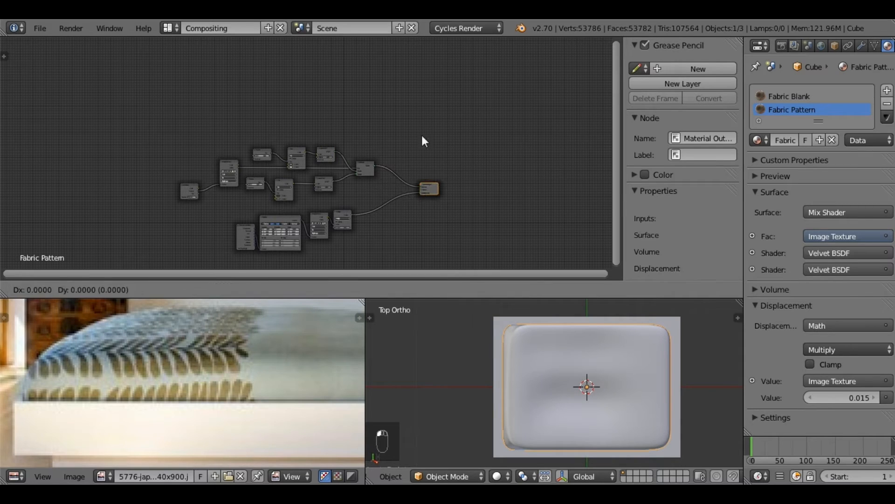
left_click(443, 84)
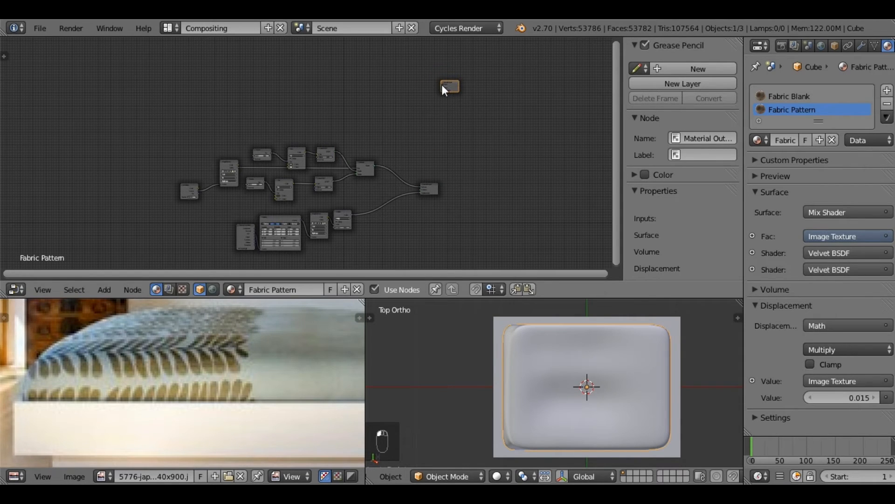
scroll(339, 249, "up", 2)
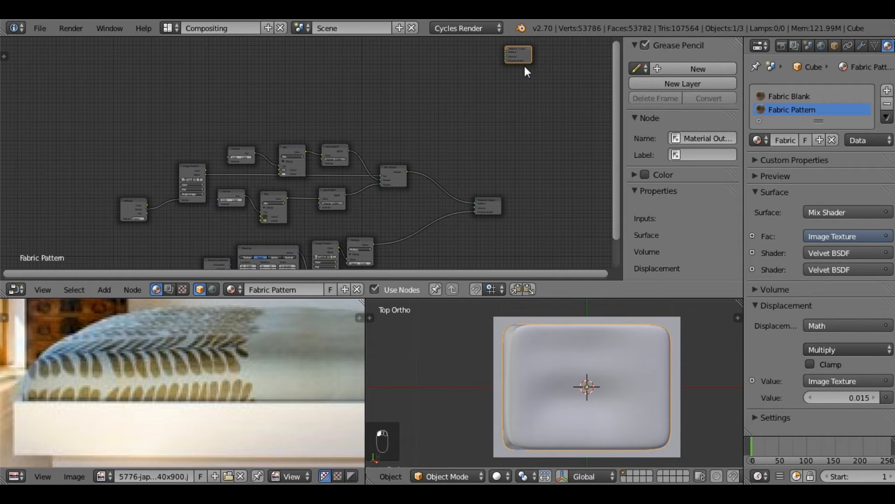
key("x")
Step: Add a third material slot to the cushion, assign Fabric Blank to it and make that material a single-user copy
left_click(786, 97)
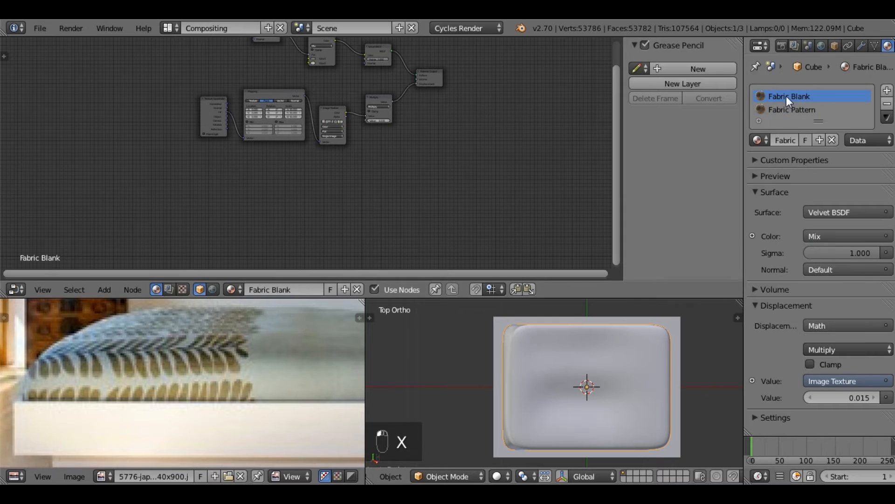
key("Home")
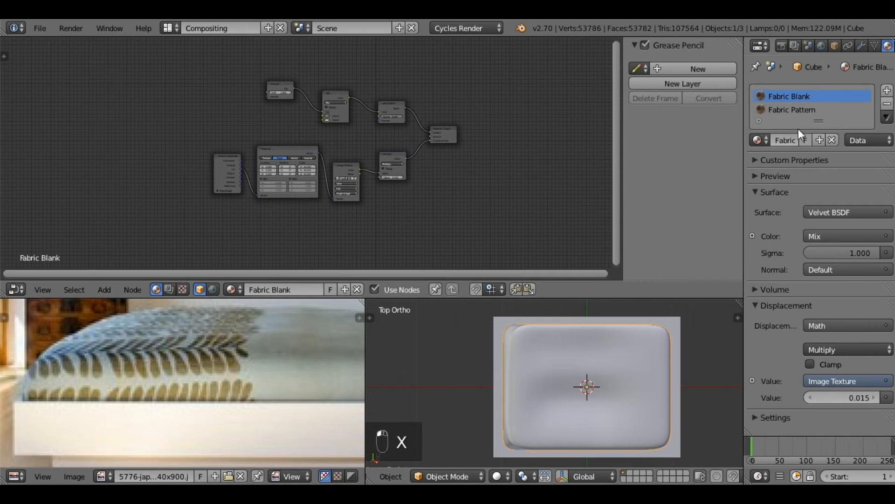
left_click(888, 90)
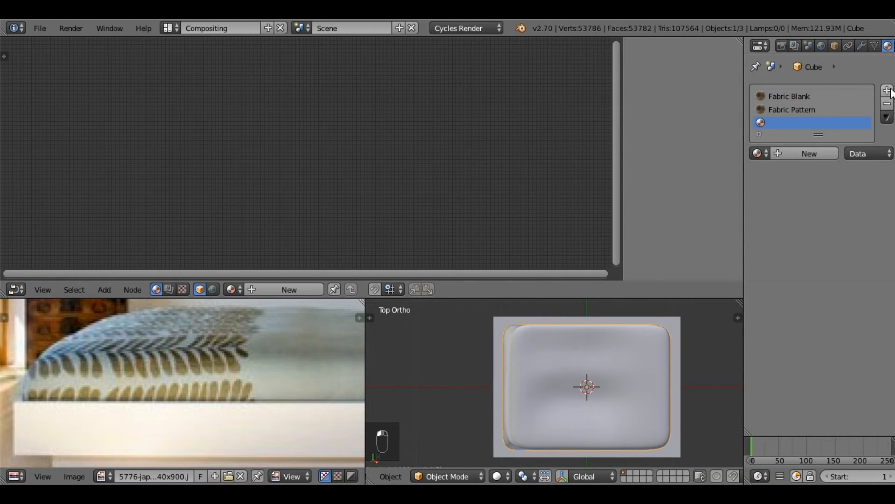
left_click(758, 152)
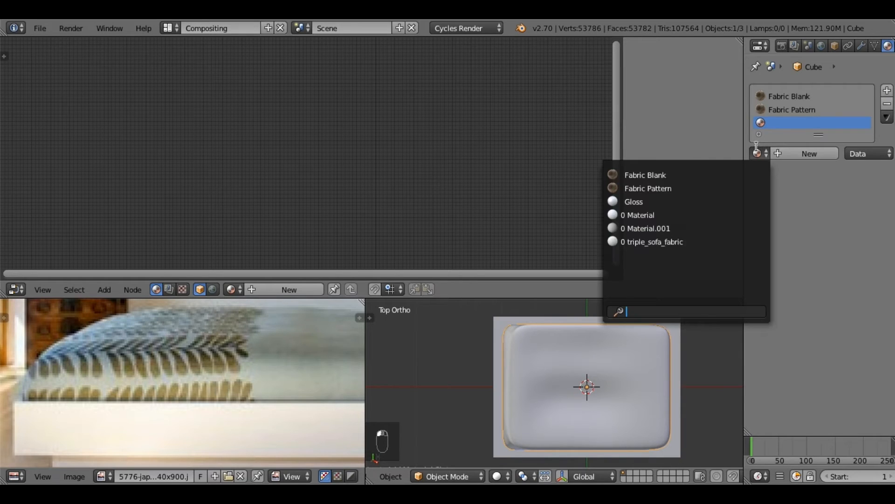
left_click(694, 175)
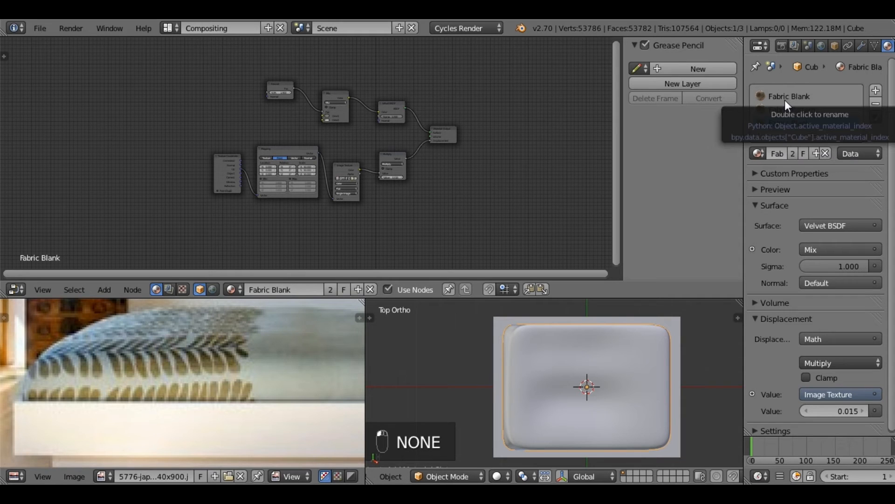
left_click(795, 153)
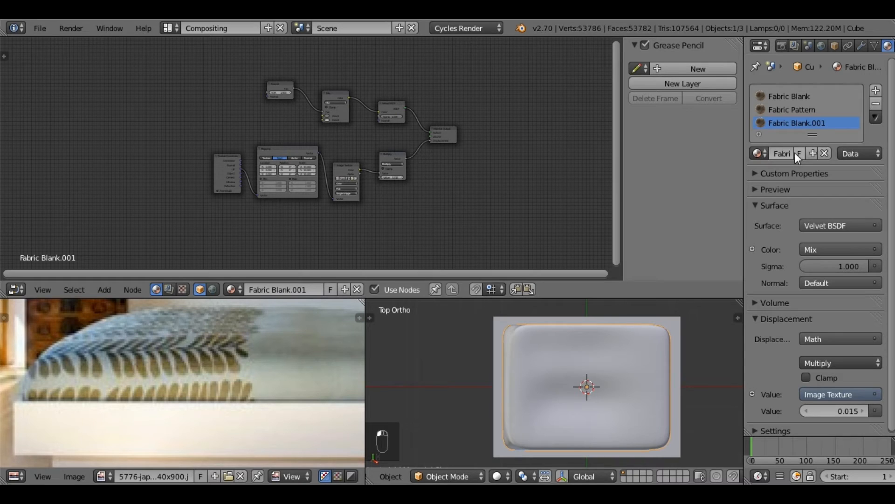
Step: Rename the copied material as Fabric Pattern new
double_click(805, 123)
key("BackSpace")
type("Fabric Pattern new")
key("Return")
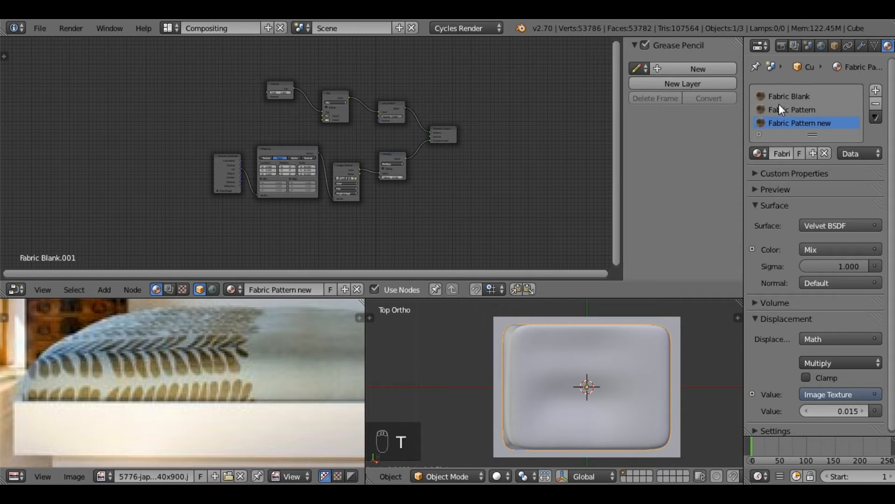
Step: Move the Fresnel, Mix and Velvet BSDF nodes farther from the Material Output to make room for more nodes
scroll(328, 183, "up", 2)
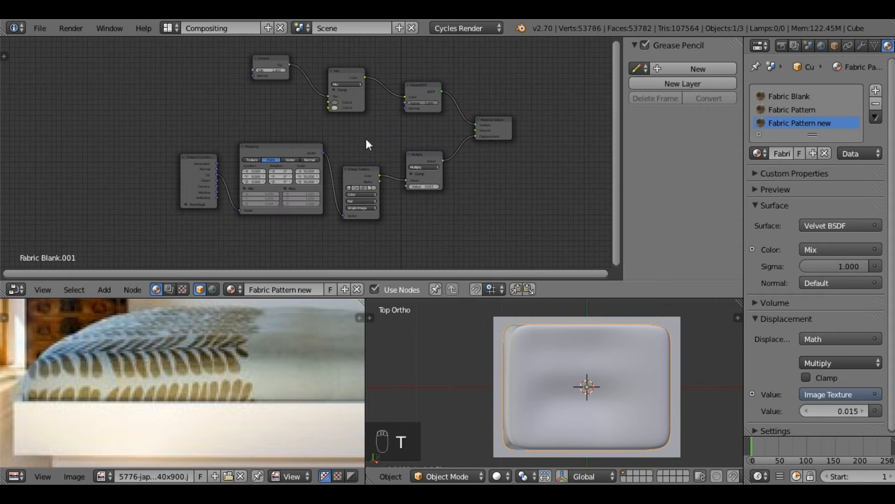
middle_click_drag(366, 140, 360, 154)
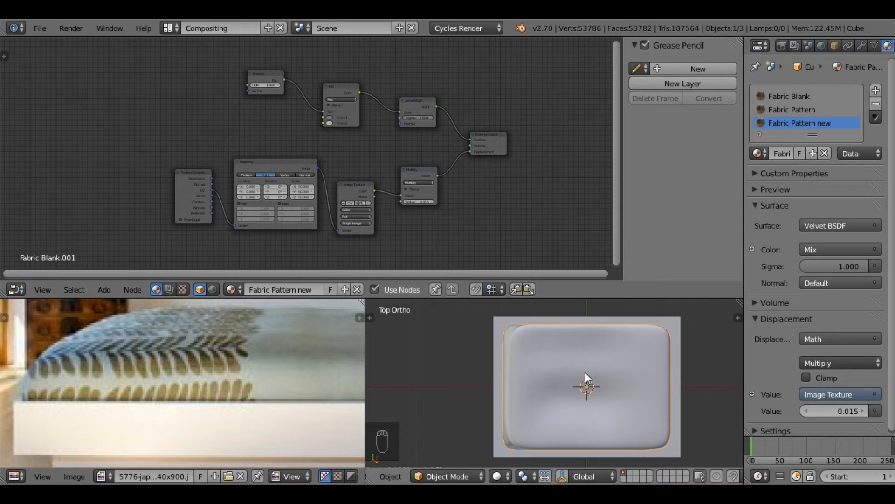
middle_click_drag(472, 179, 469, 189)
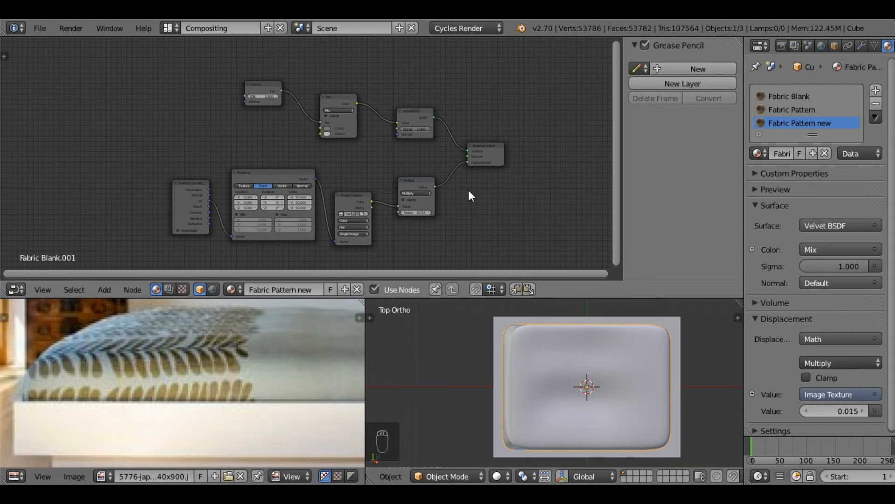
scroll(359, 175, "up", 4)
middle_click_drag(368, 185, 352, 146)
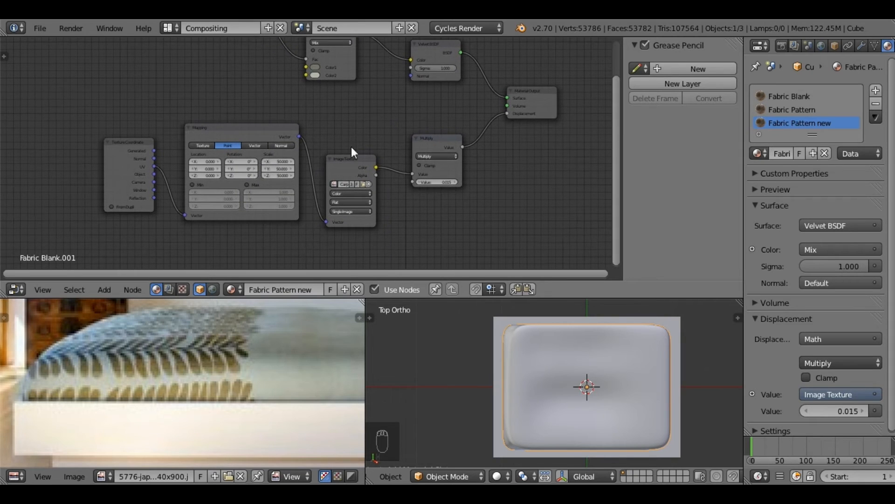
middle_click_drag(363, 113, 383, 211)
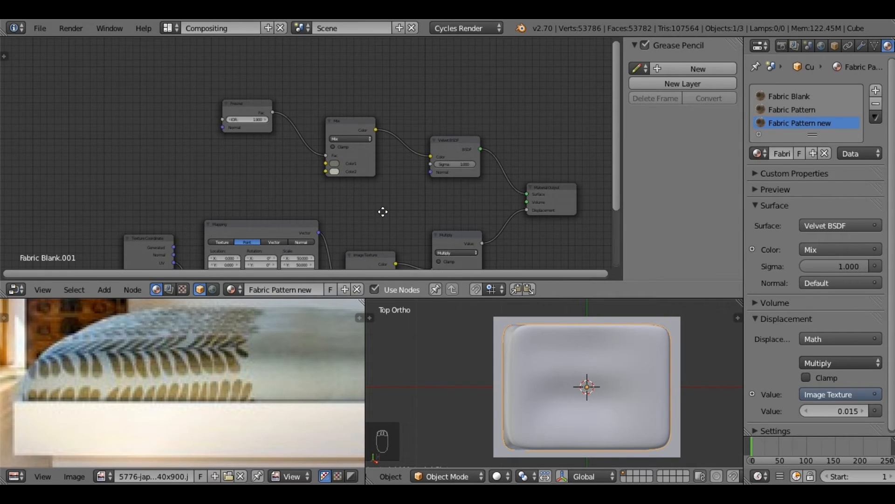
middle_click_drag(410, 167, 407, 171)
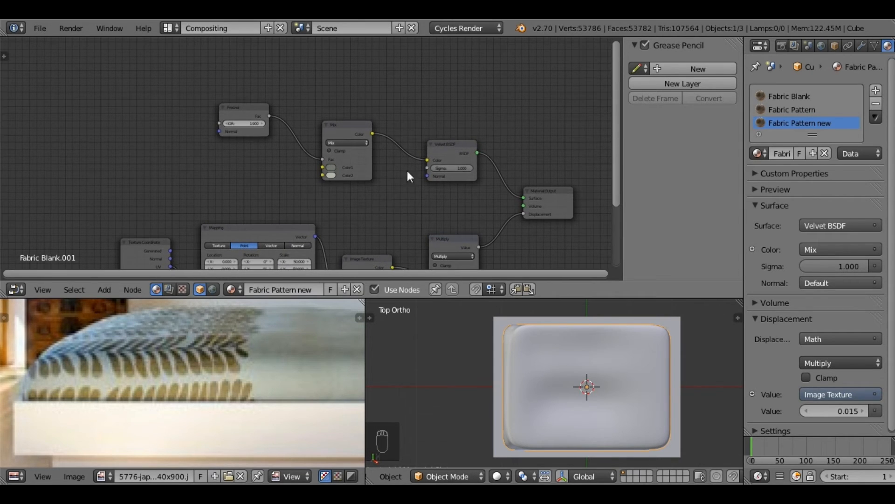
left_click_drag(445, 146, 421, 129)
left_click_drag(335, 122, 303, 96)
left_click_drag(248, 105, 189, 68)
left_click_drag(324, 105, 260, 72)
left_click(444, 139)
left_click_drag(416, 119, 373, 83)
Step: Insert a Mix Shader node on the link between the Velvet BSDF and the Material Output
left_click(114, 293)
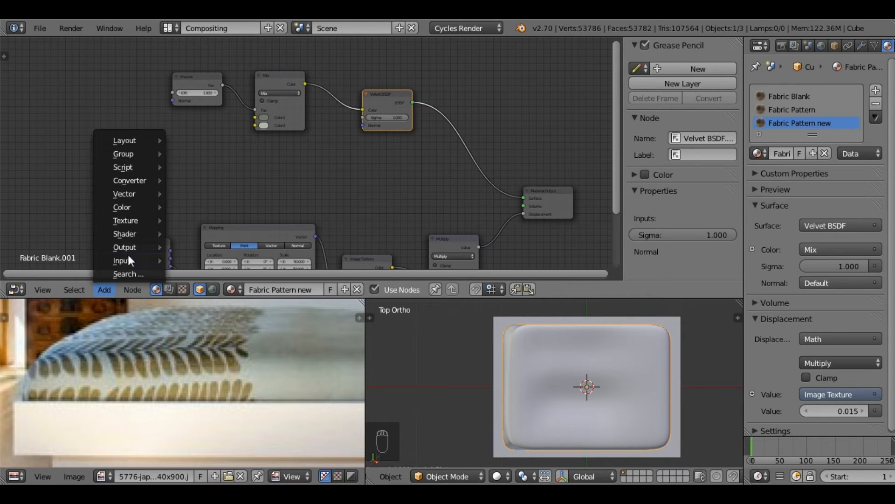
mouse_move(132, 234)
left_click(189, 234)
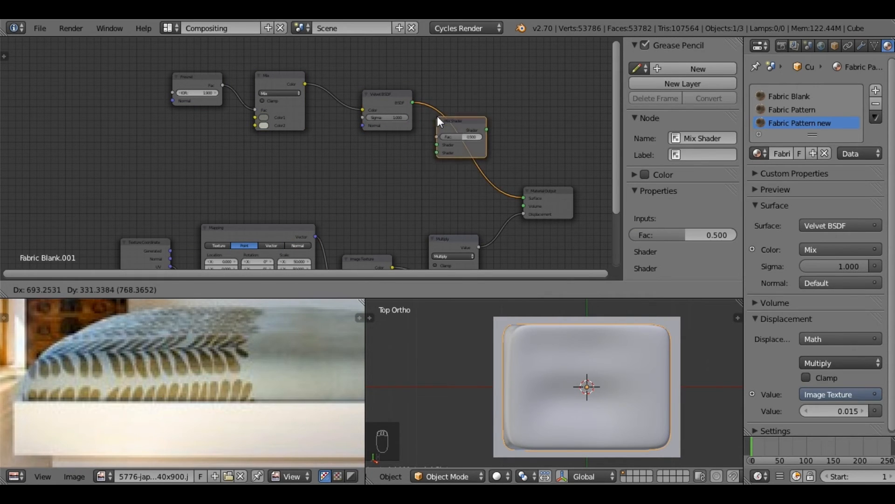
left_click(445, 122)
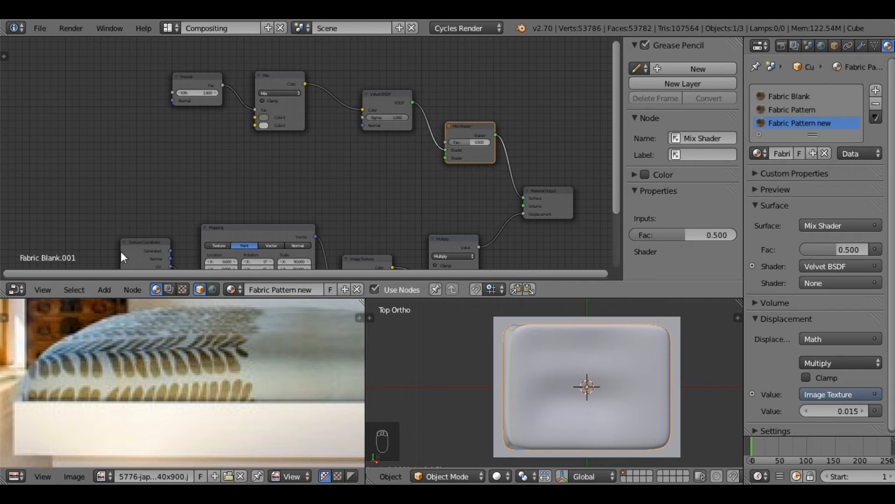
Step: Add an Image Texture node below the Fresnel node and assign the already loaded Pattern 003.png to it
left_click(104, 289)
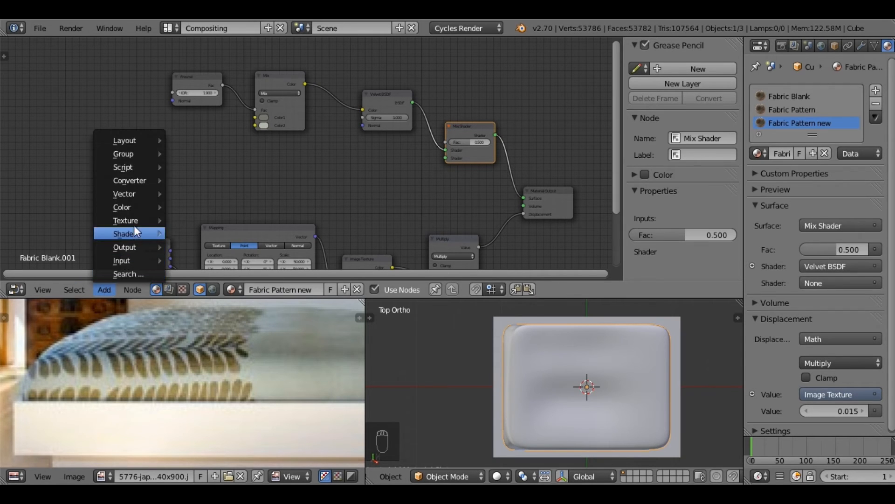
mouse_move(133, 220)
left_click(212, 220)
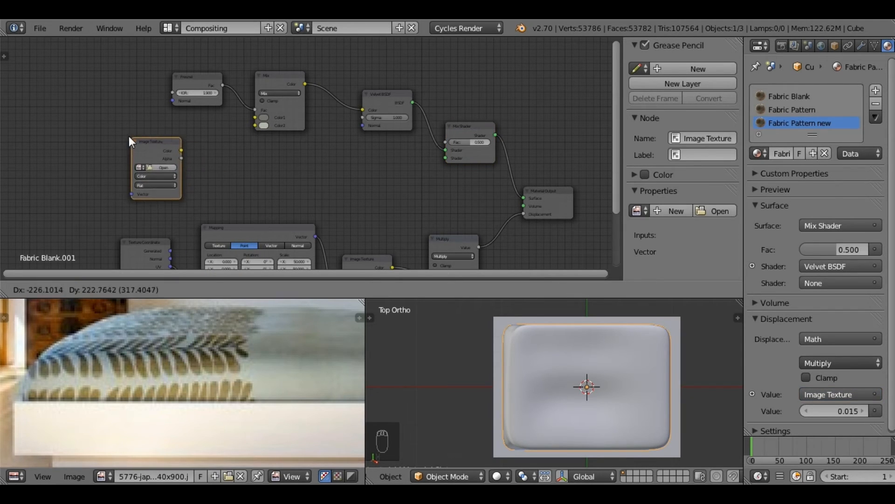
left_click(129, 136)
left_click(151, 166)
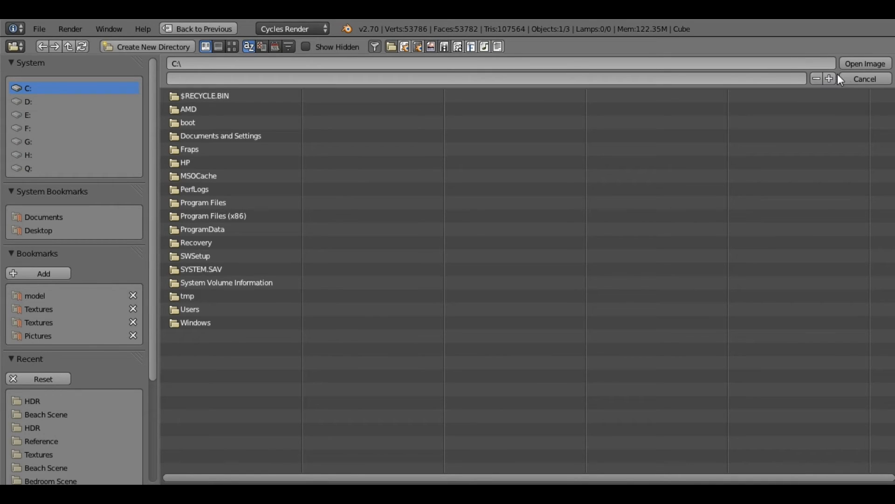
left_click(860, 79)
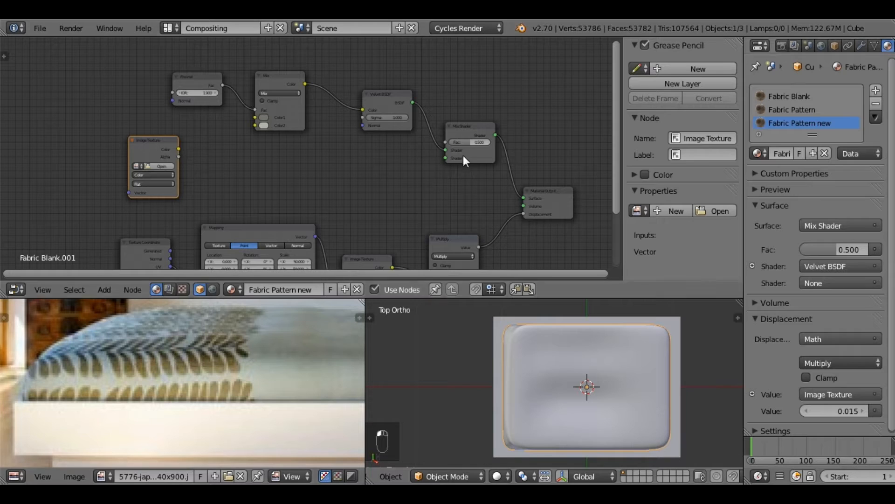
left_click(135, 166)
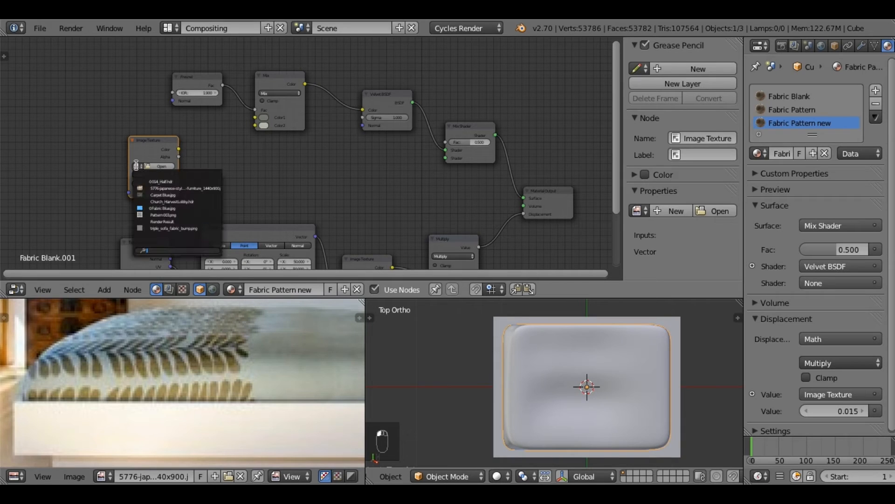
left_click(194, 214)
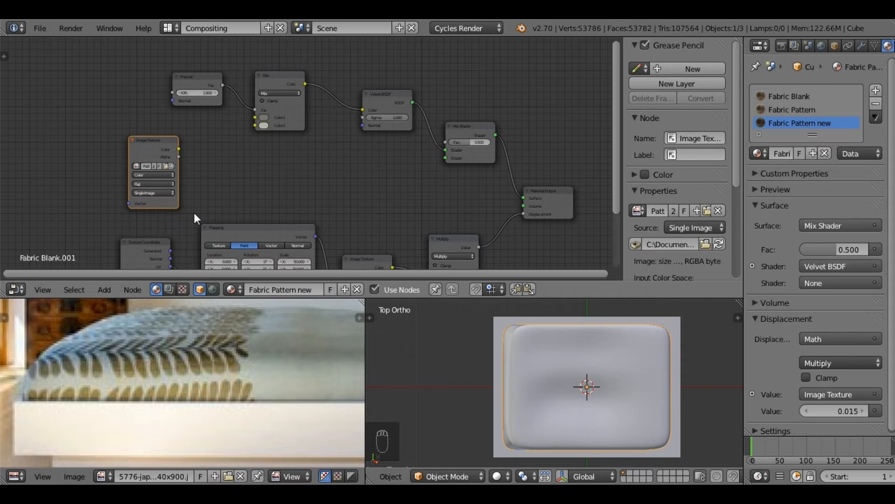
Step: Display Pattern 003.png in the image editor and examine its black lines and transparent areas up close
left_click(107, 472)
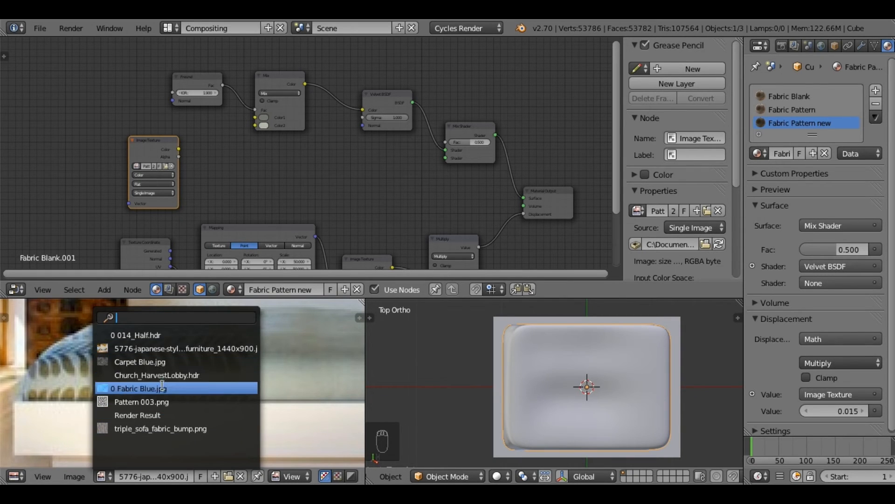
left_click(165, 398)
scroll(158, 355, "down", 8)
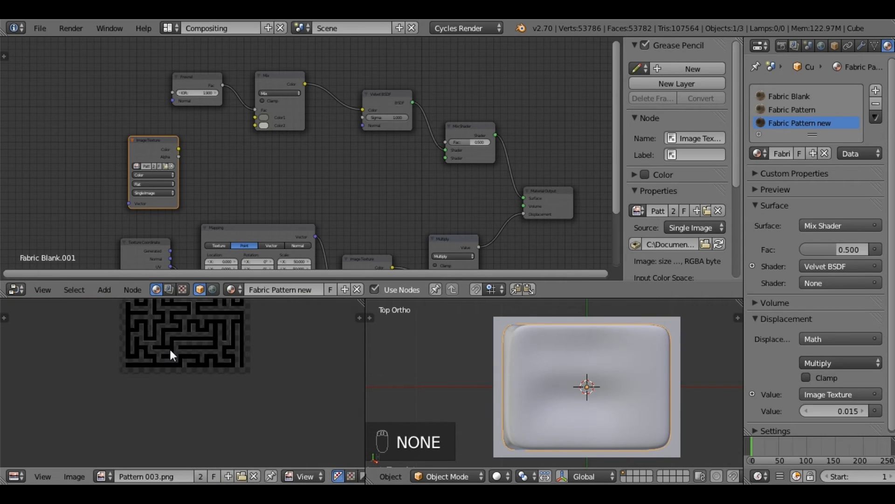
scroll(188, 376, "up", 3)
middle_click_drag(192, 349, 195, 376)
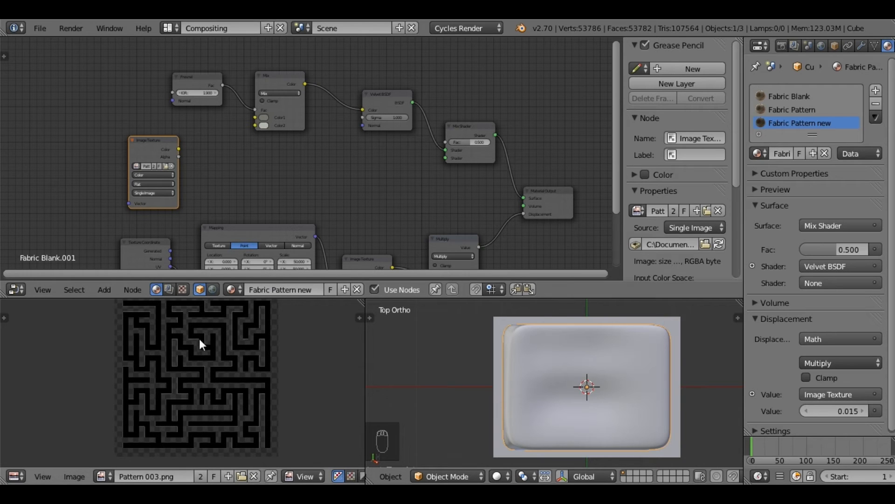
scroll(248, 349, "up", 5)
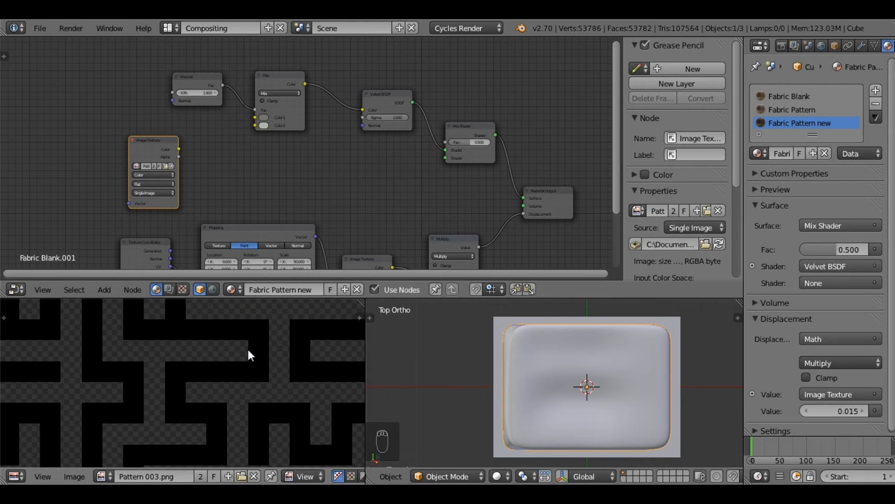
scroll(248, 347, "up", 2)
scroll(218, 346, "down", 7)
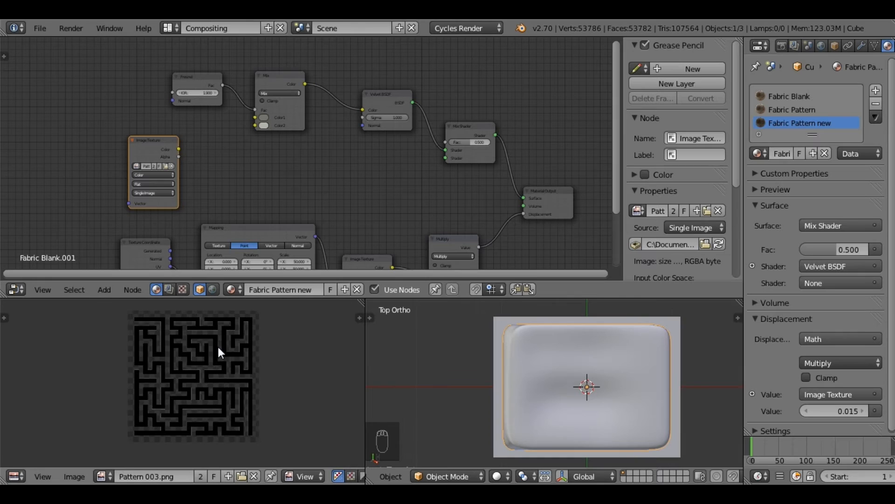
Step: Inspect the new Image Texture node up close and bring the bedroom reference photo back into the image editor
middle_click_drag(224, 167, 193, 176)
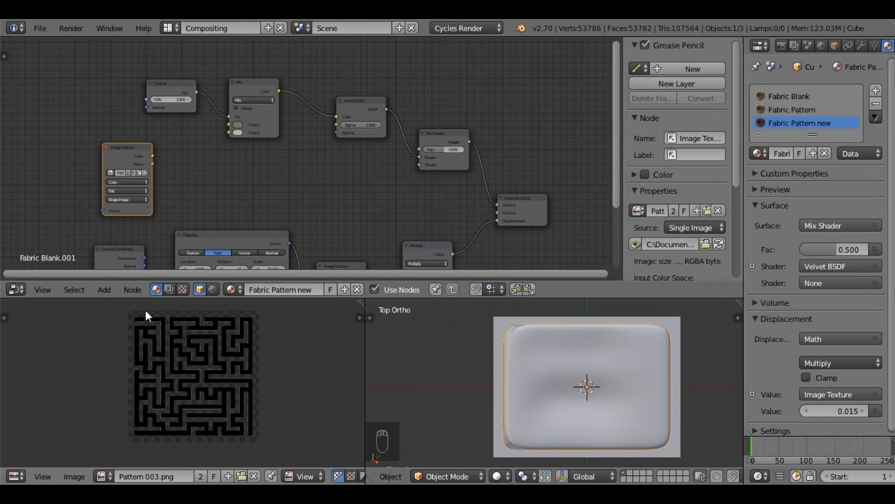
scroll(196, 192, "up", 3)
middle_click_drag(150, 211, 126, 272)
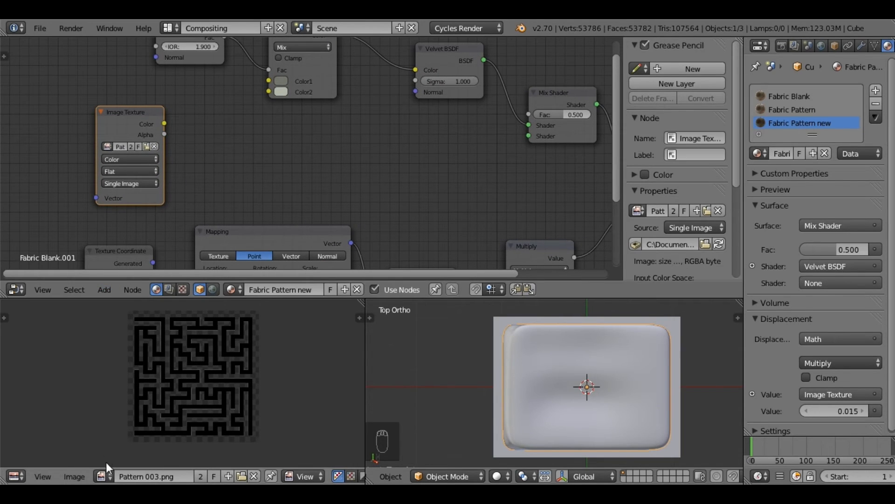
left_click(112, 480)
left_click(145, 354)
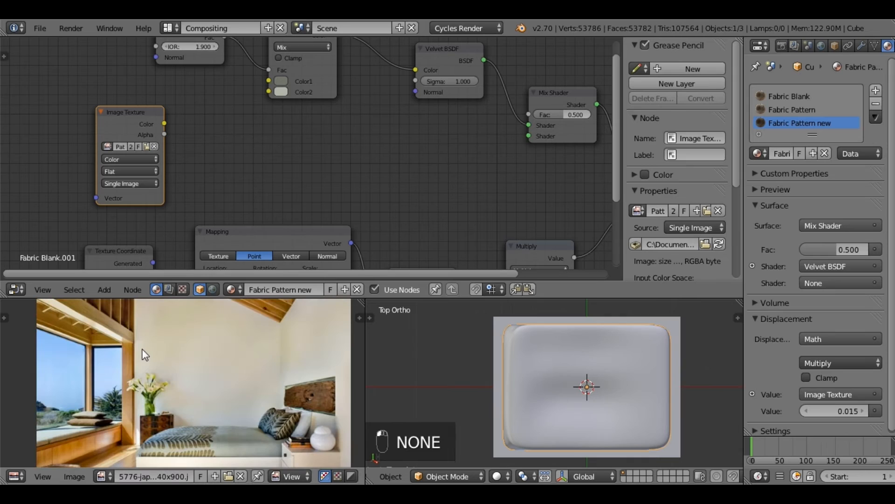
Step: Bring the bed cover's brown leaf pattern in the bedroom reference photo into close view
middle_click_drag(189, 431, 207, 370)
scroll(214, 372, "up", 7)
middle_click_drag(259, 393, 248, 355)
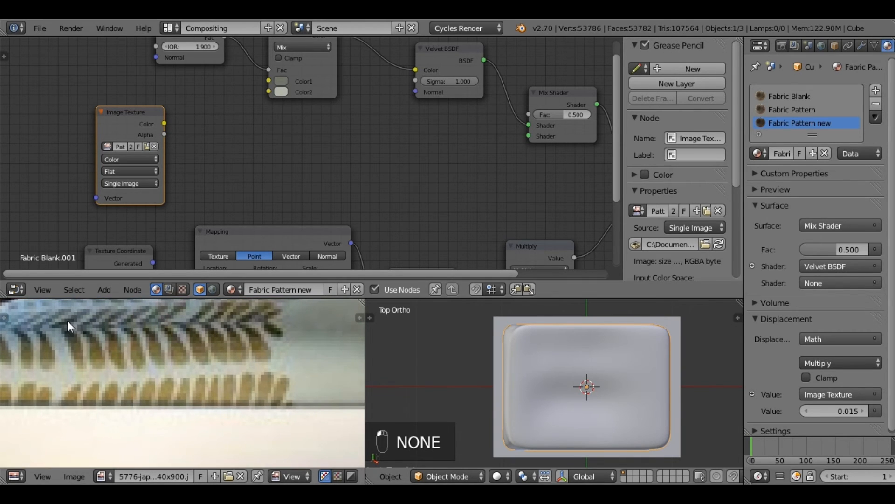
Step: Duplicate the Mix node, place the copy below the original, and link the Fresnel's Fac output to the copy's Fac input
middle_click_drag(270, 135, 270, 173)
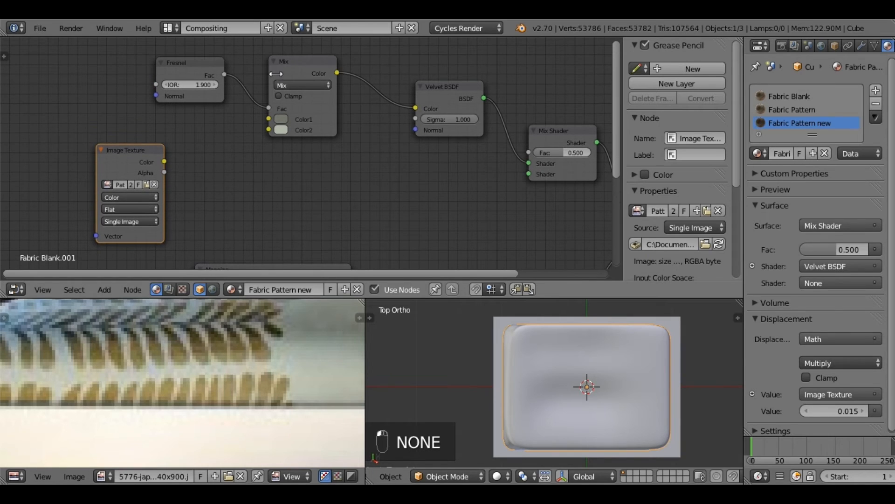
left_click(296, 63)
key("g")
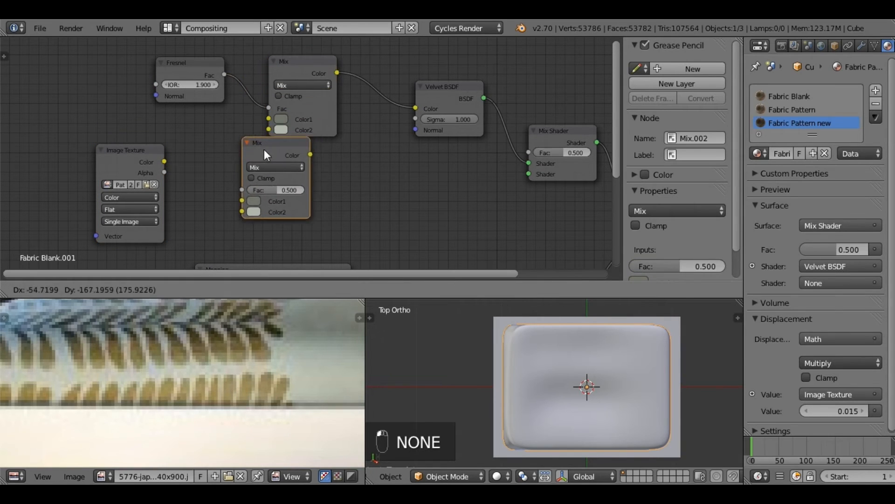
left_click(253, 168)
left_click_drag(198, 63, 145, 55)
left_click_drag(202, 169, 226, 209)
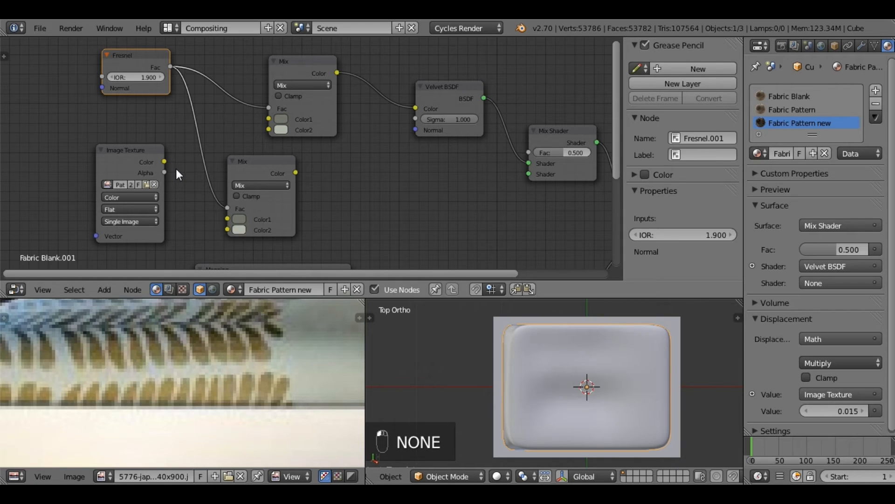
Step: Sample a dark brown for the duplicated Mix node's Color1 and a lighter tan for Color2 from the reference photo's leaf pattern
left_click(248, 159)
left_click_drag(251, 165, 255, 164)
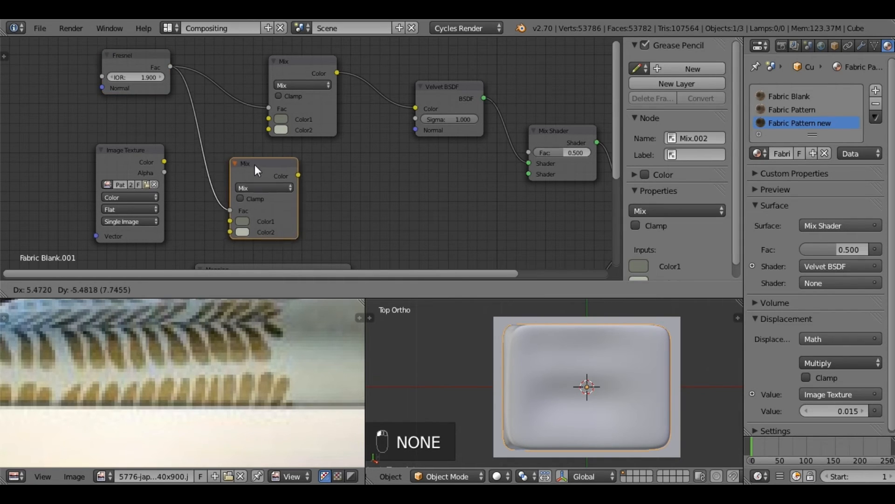
left_click(243, 219)
left_click(321, 178)
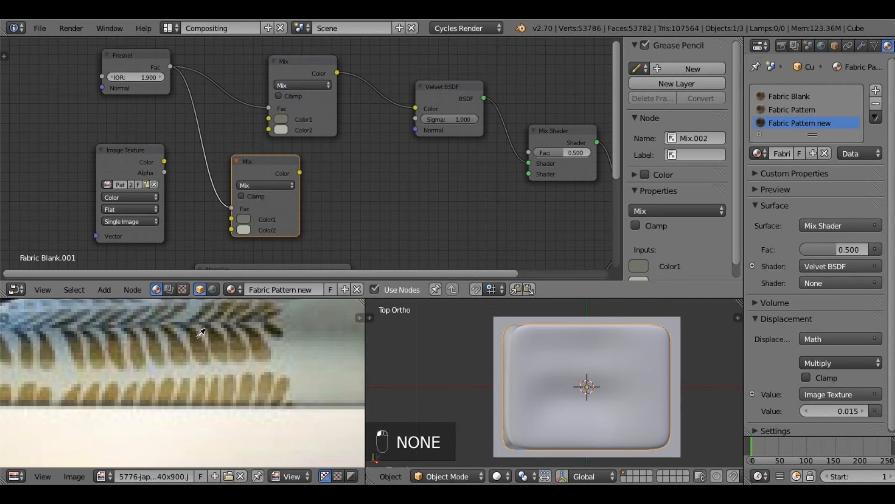
left_click(194, 334)
left_click(245, 219)
left_click(321, 186)
left_click(204, 362)
Step: Duplicate the Velvet BSDF and link it between the lower Mix node's Color output and the Mix Shader's second Shader input
middle_click_drag(390, 178, 339, 148)
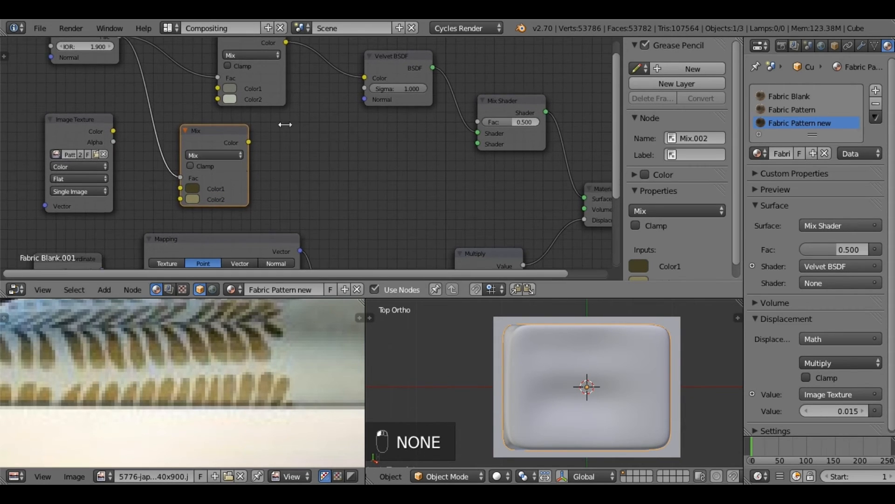
left_click(379, 64)
key("shift+d")
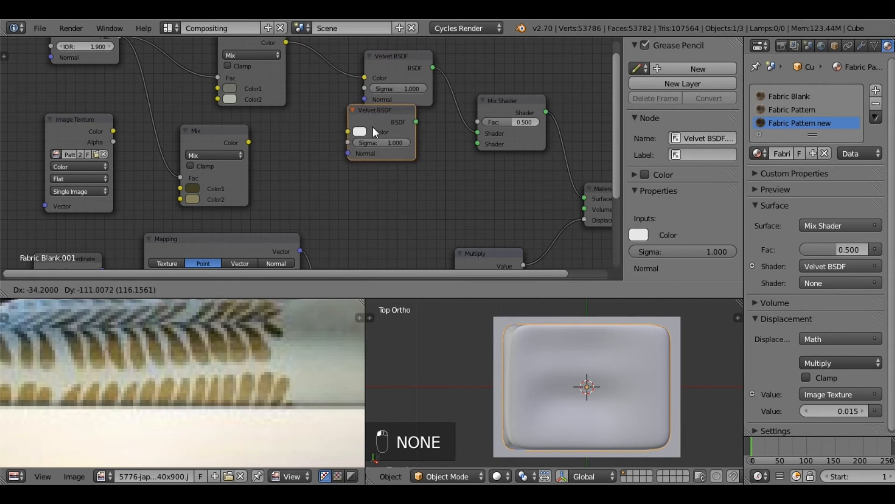
left_click(344, 148)
left_click_drag(250, 142, 317, 168)
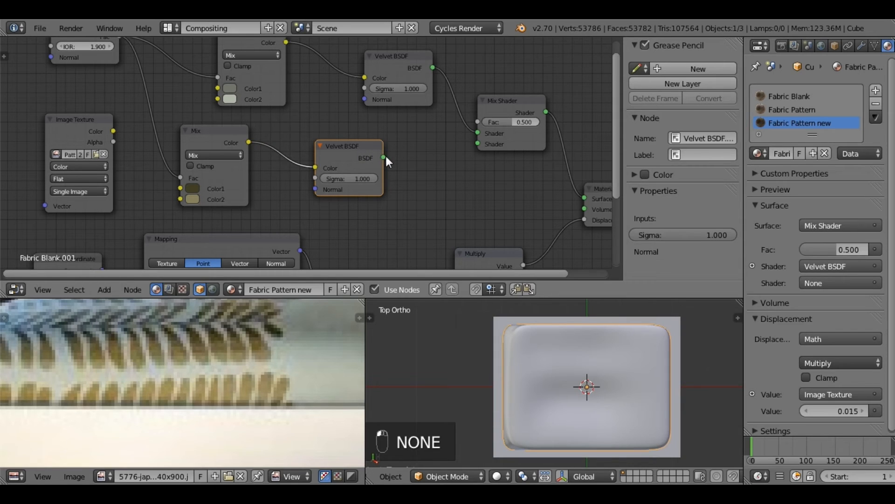
left_click_drag(385, 157, 479, 144)
Step: Link the pattern Image Texture's Alpha output to the Mix Shader's Fac input and review the whole node tree
left_click(104, 116)
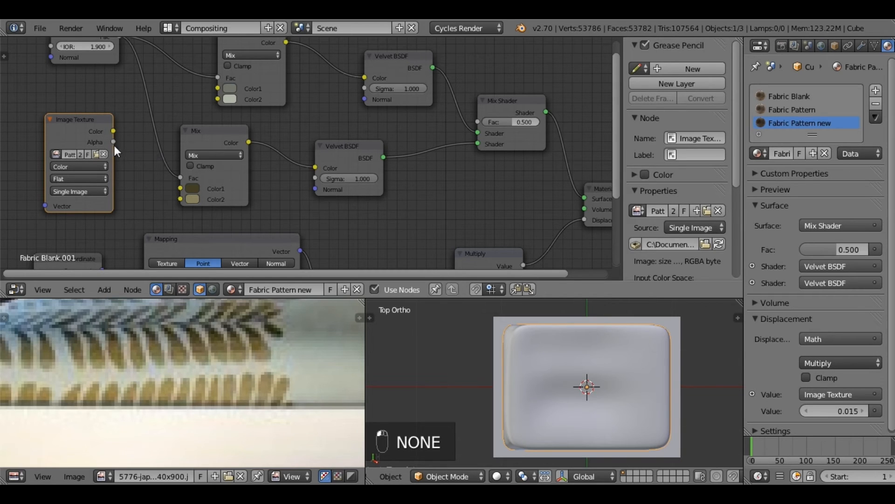
left_click_drag(125, 146, 481, 124)
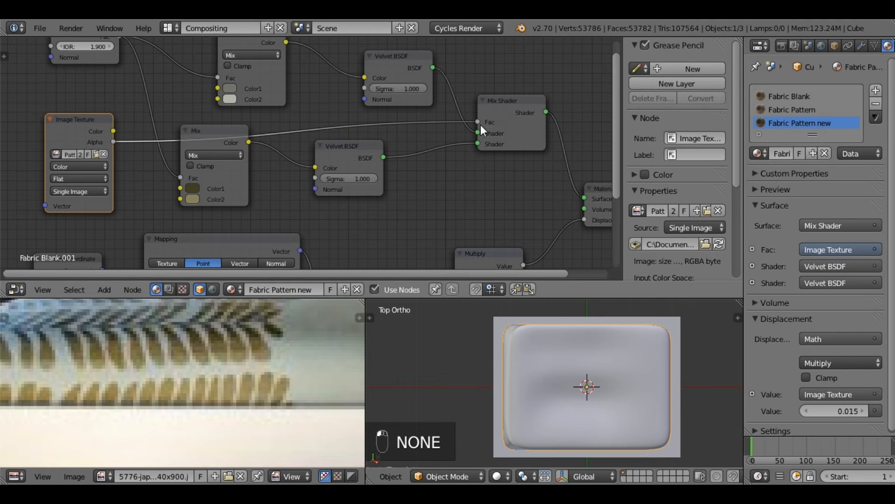
scroll(290, 142, "down", 5)
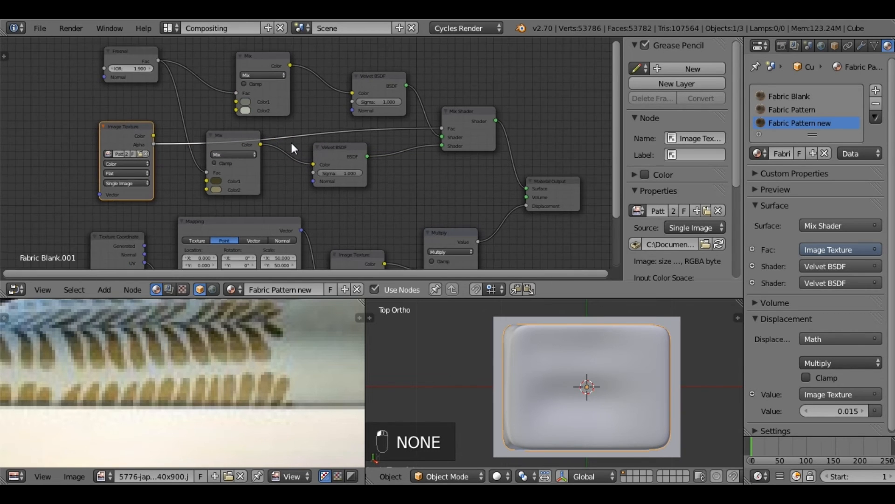
middle_click_drag(349, 198, 327, 73)
middle_click_drag(328, 122, 360, 246)
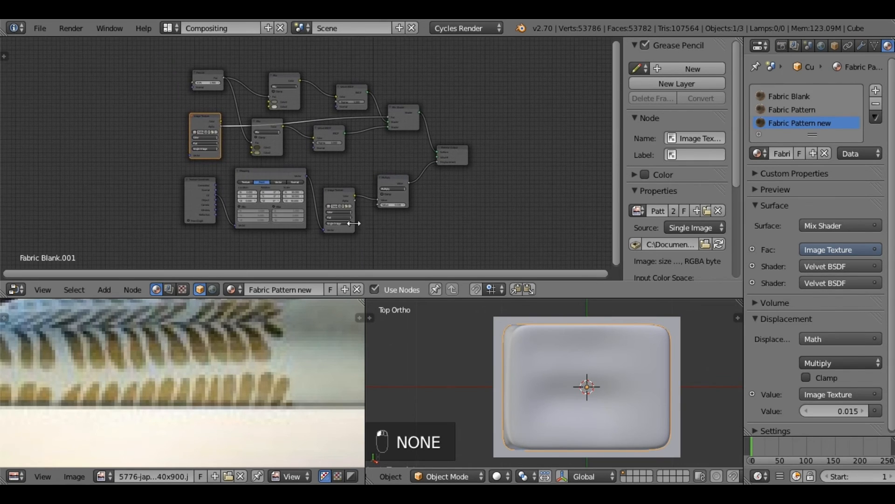
scroll(357, 130, "up", 3)
scroll(390, 156, "up", 3)
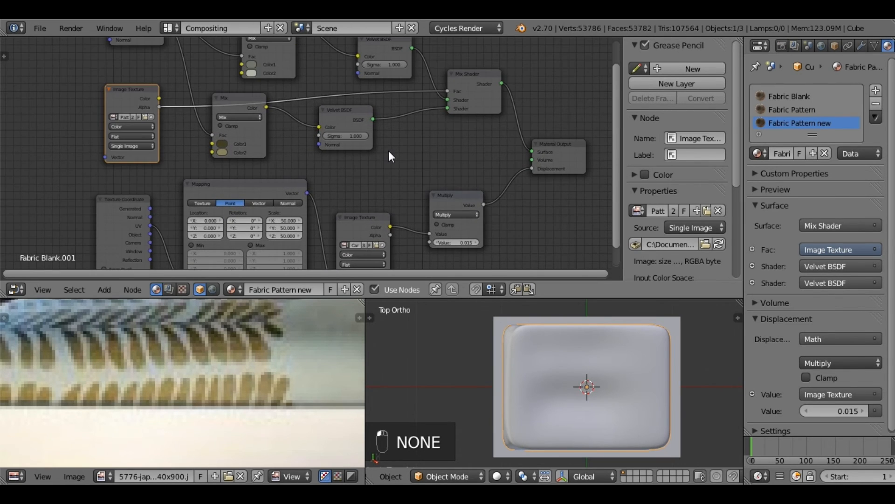
scroll(393, 175, "down", 1)
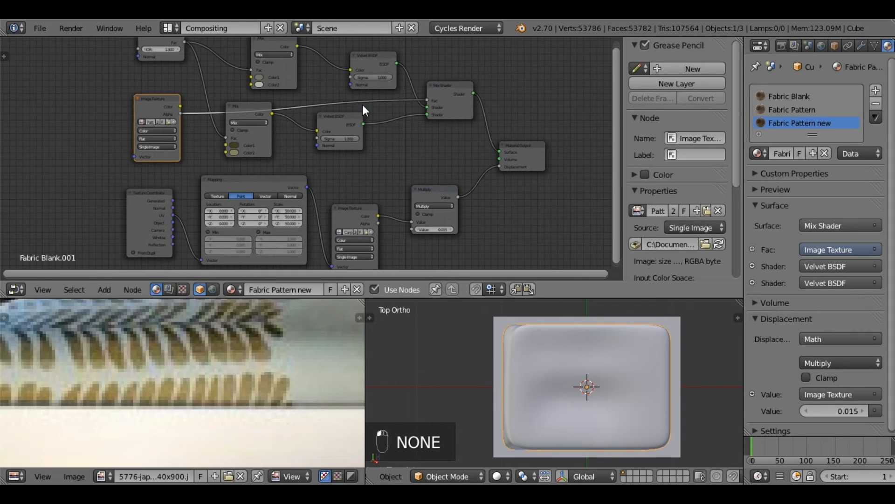
middle_click_drag(326, 88, 329, 113)
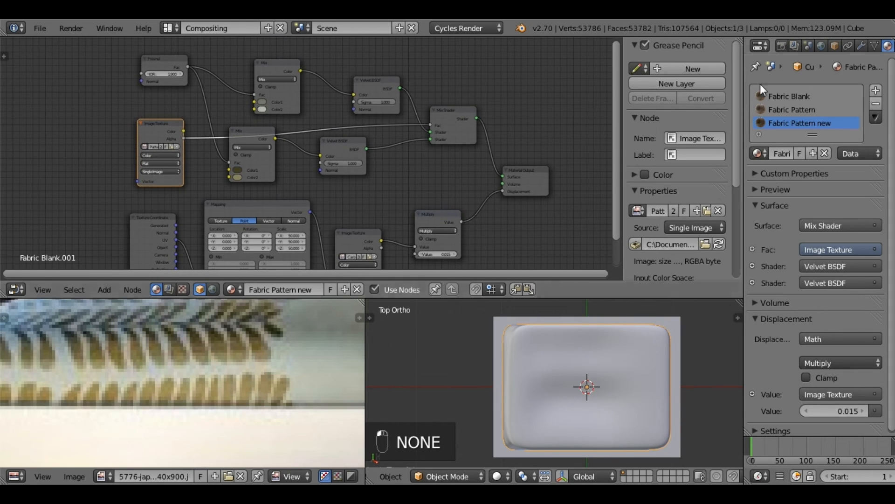
Step: Open the Fabric Pattern material and examine how its image texture, Fresnel, Mix and Velvet BSDF nodes are arranged
left_click(779, 110)
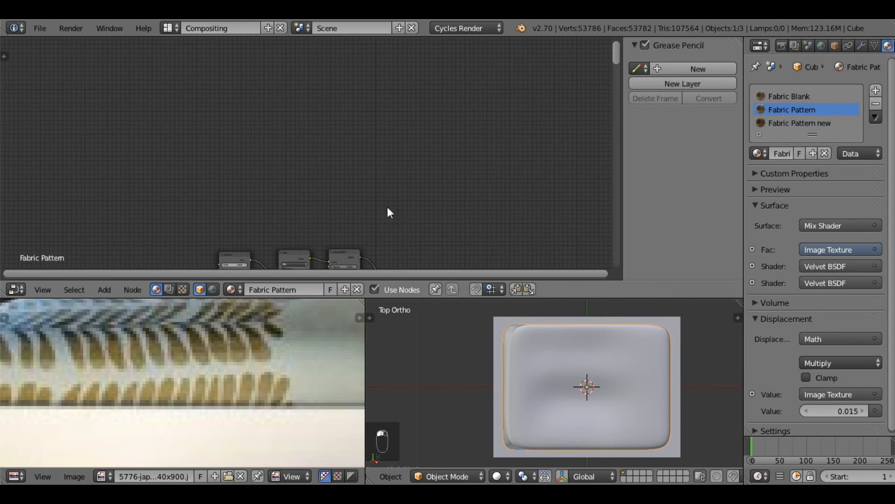
middle_click_drag(394, 223, 363, 122)
middle_click_drag(352, 215, 395, 161)
scroll(182, 144, "up", 5)
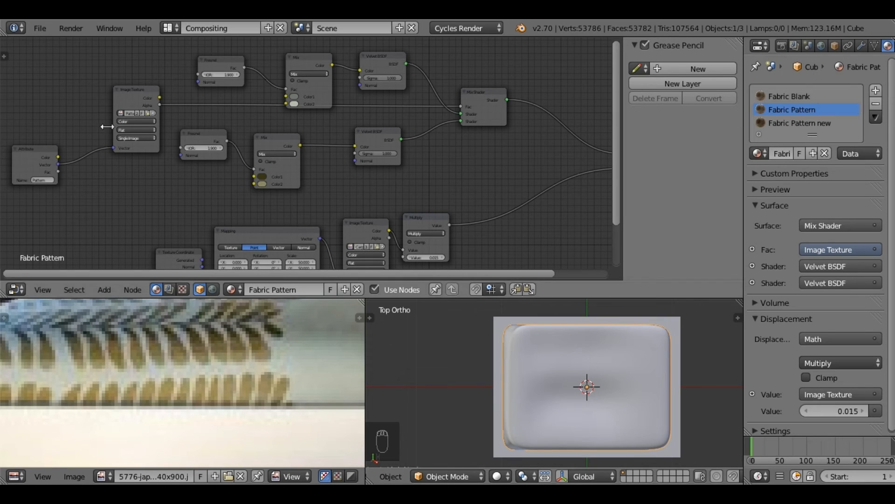
middle_click_drag(92, 85, 118, 105)
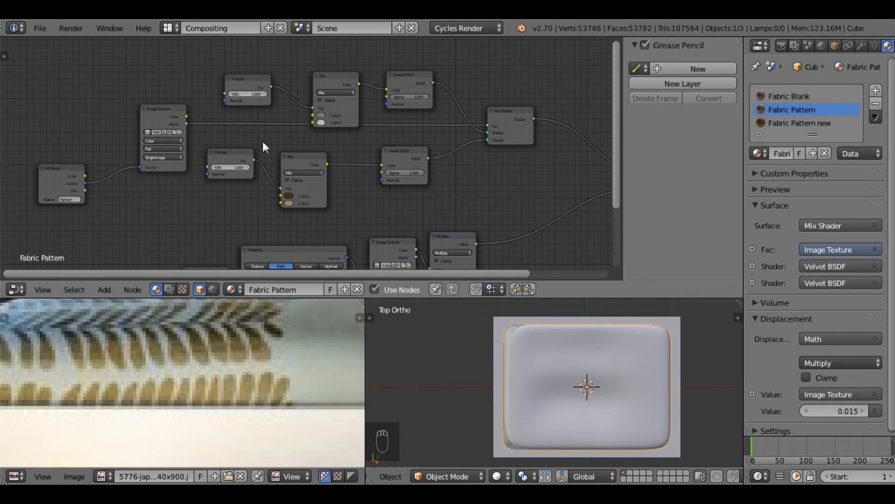
Step: Delete the lower Fresnel node in Fabric Pattern and link the upper Fresnel's Fac output to the lower Mix node's Fac
left_click_drag(241, 77, 224, 72)
left_click(231, 154)
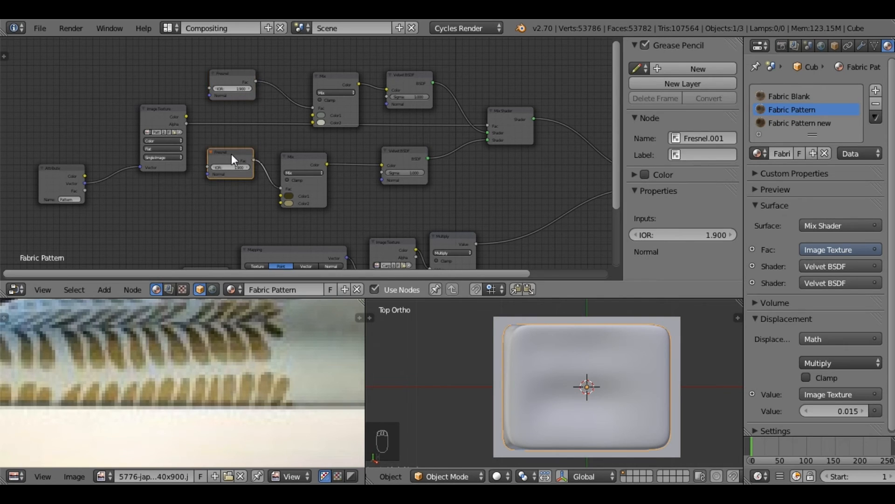
key("x")
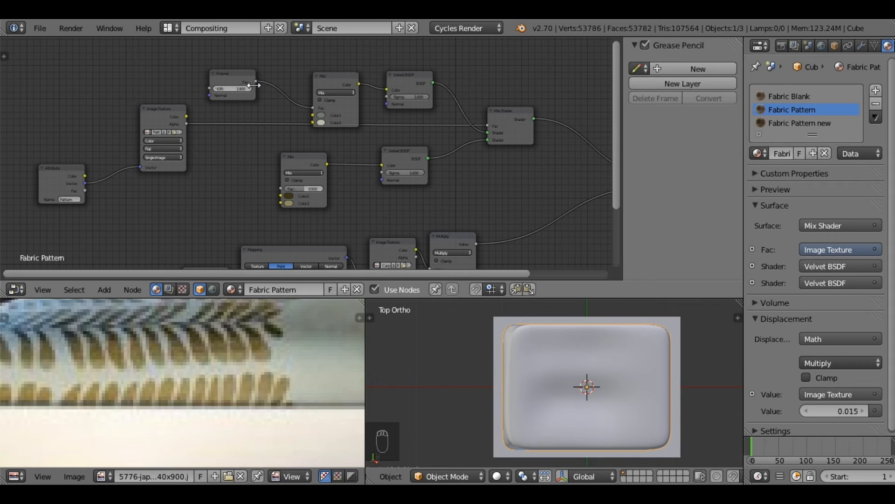
left_click_drag(257, 82, 279, 186)
left_click_drag(282, 187, 282, 186)
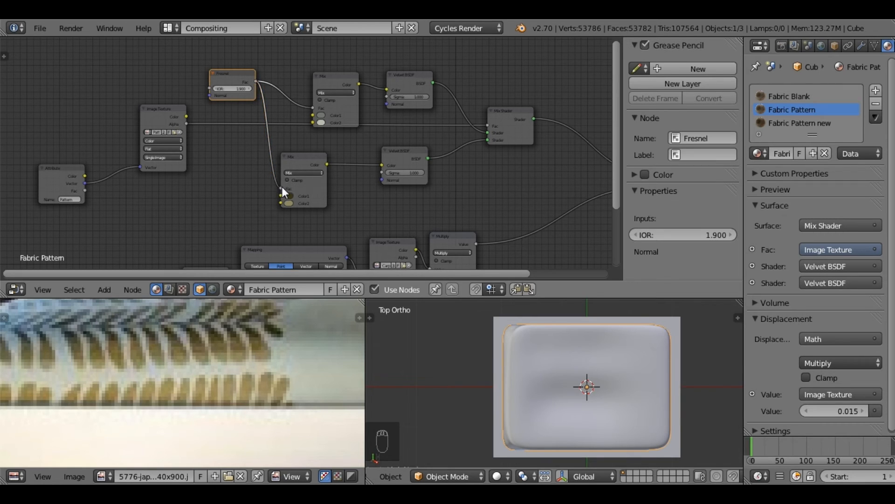
Step: Review the full Fabric Pattern node tree and return to the node tree of the Fabric Pattern new material
middle_click_drag(291, 138, 245, 45)
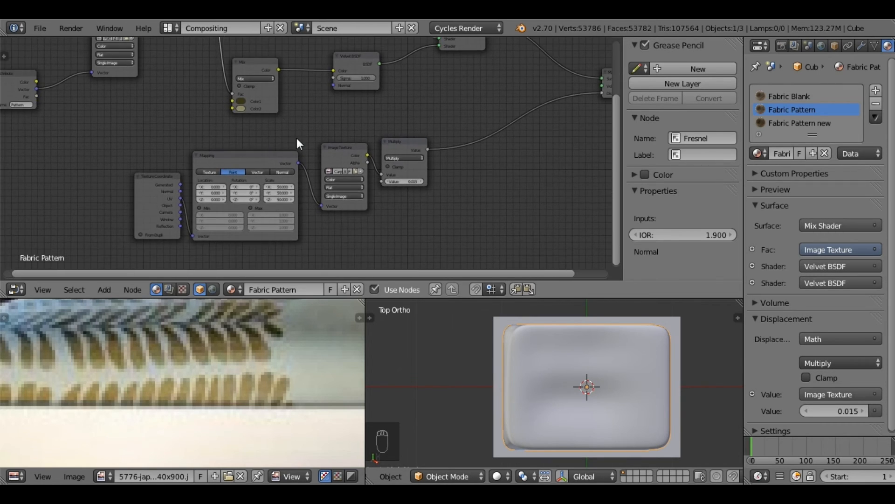
scroll(297, 138, "down", 4)
scroll(294, 120, "down", 1)
middle_click_drag(292, 119, 300, 166)
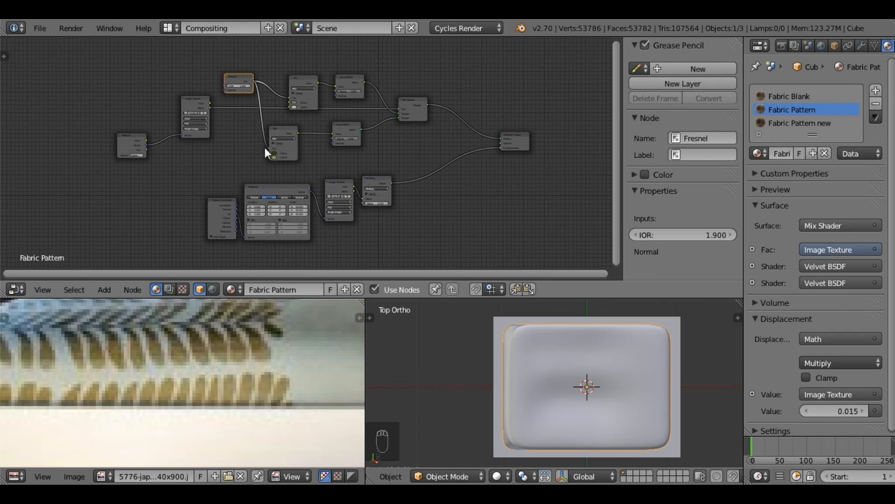
left_click(815, 124)
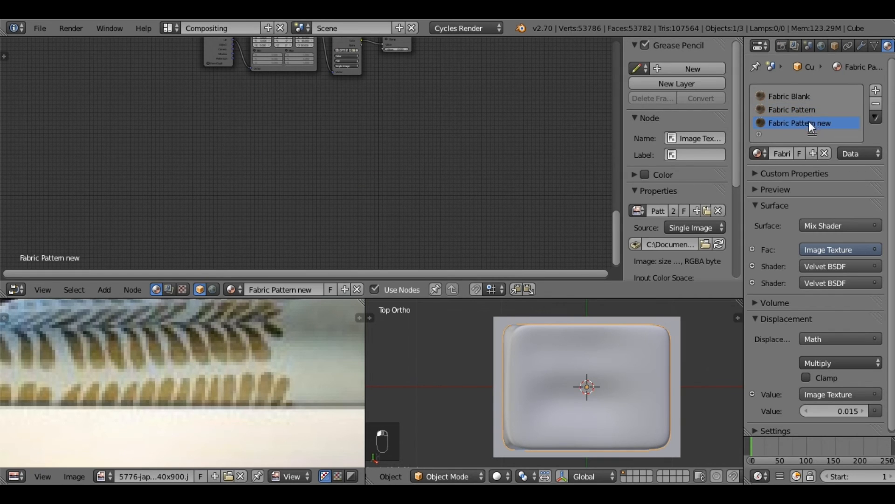
middle_click_drag(586, 153, 579, 278)
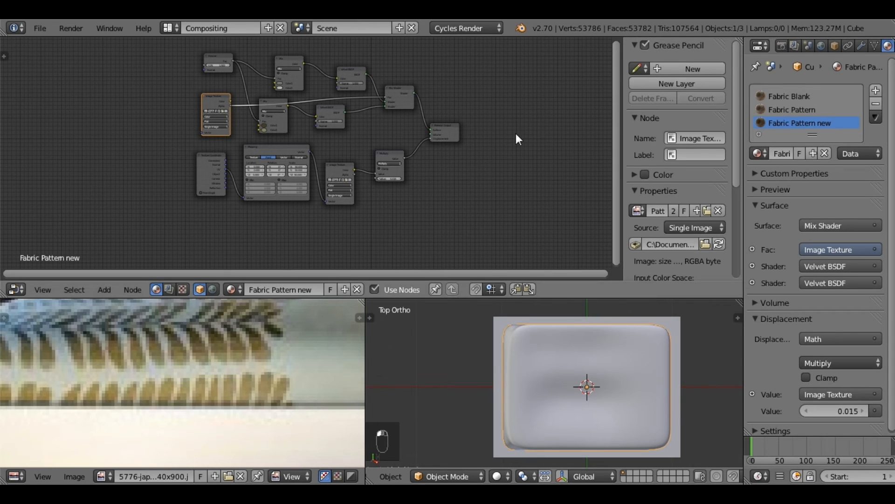
Step: Switch to the Default screen layout and show the cushion in the 3D view with Rendered shading
left_click(172, 27)
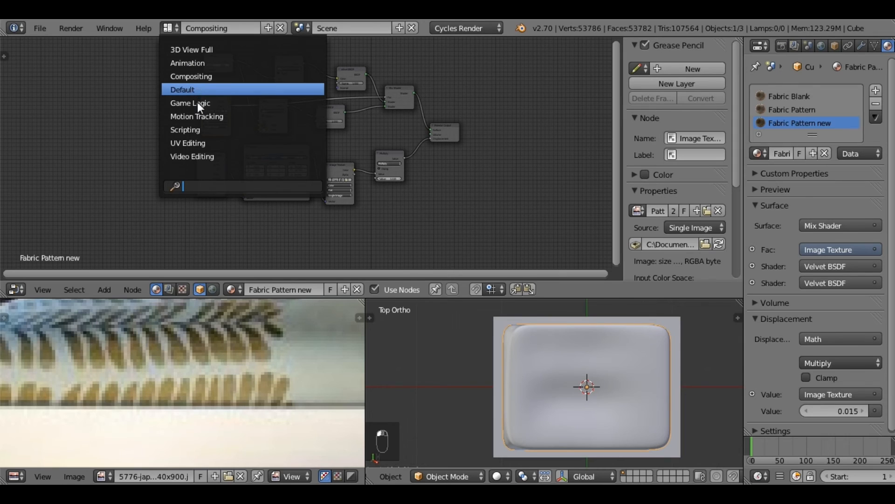
left_click(198, 102)
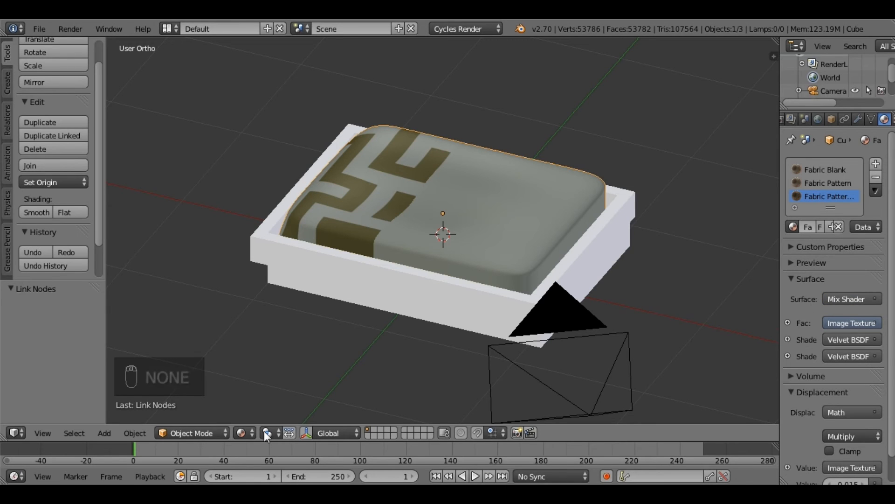
left_click(252, 431)
key("Return")
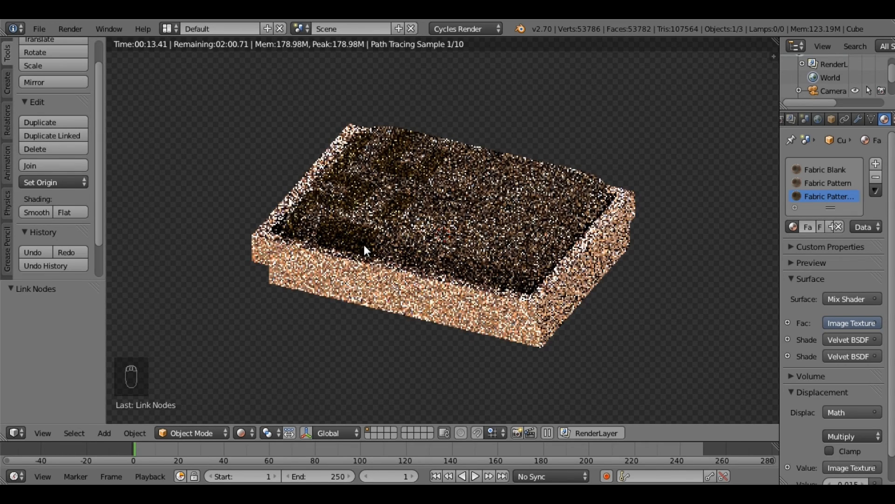
mouse_move(423, 286)
middle_mouse_down()
mouse_move(423, 277)
mouse_move(423, 289)
middle_mouse_up()
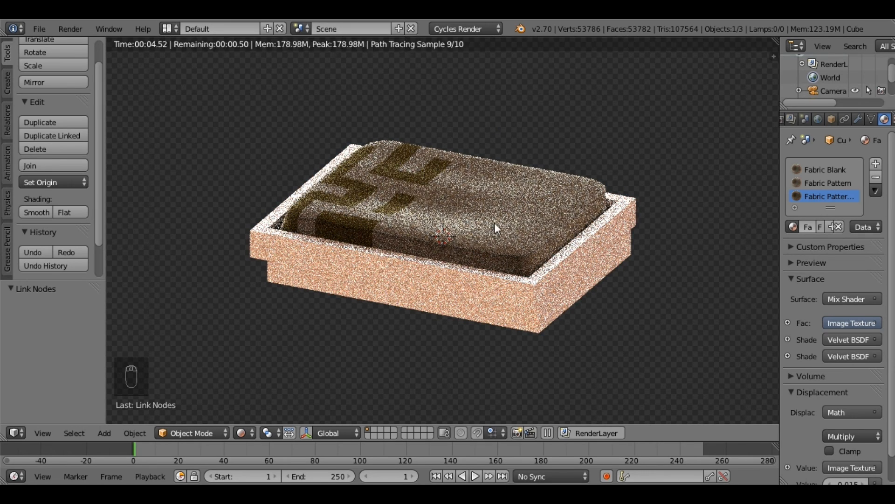
Step: Replace the world's environment texture with the 01 image from the HDR subfolder
left_click(818, 120)
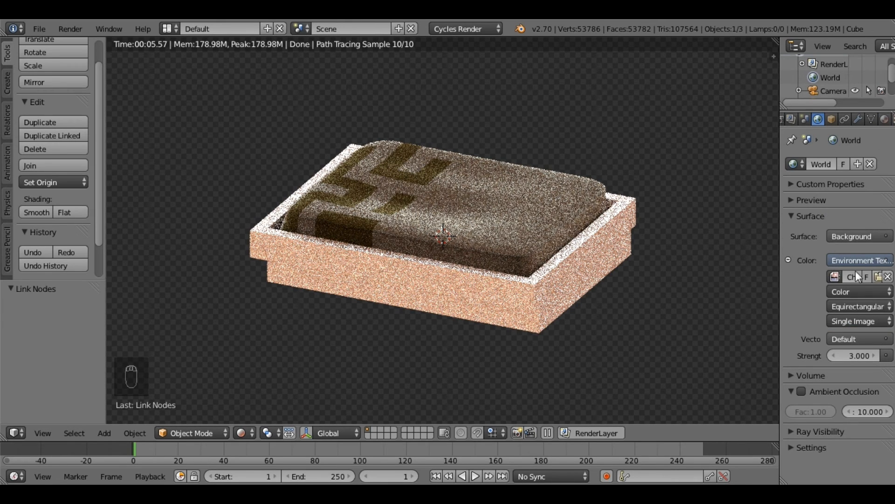
left_click(879, 277)
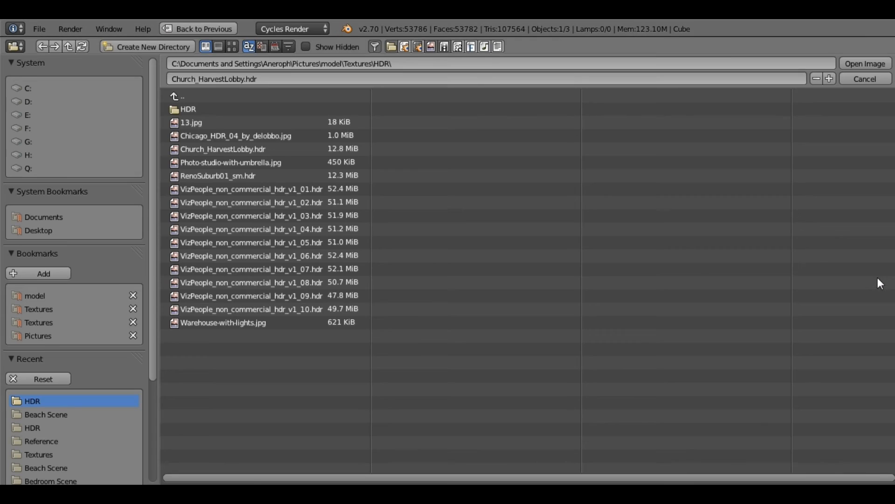
left_click(207, 110)
left_click(211, 134)
double_click(212, 135)
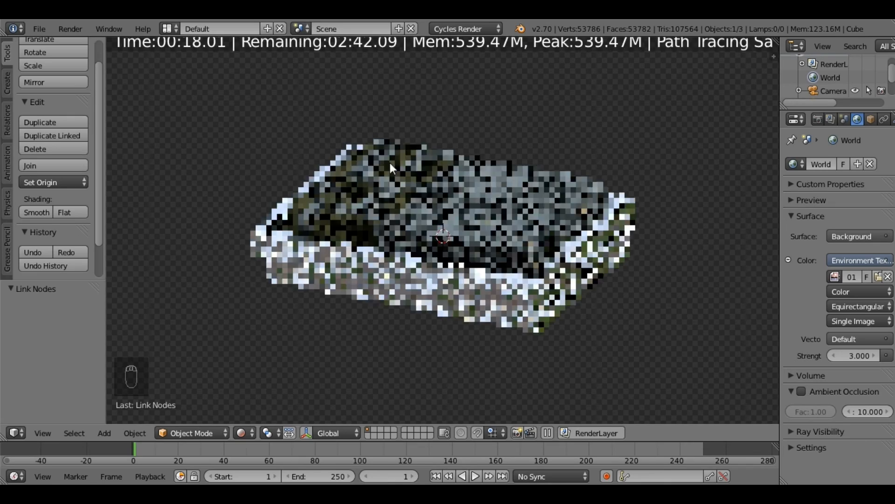
Step: Examine the rendered cushion's pattern and fabric shading up close, from above and from several angled sides
scroll(479, 210, "up", 2)
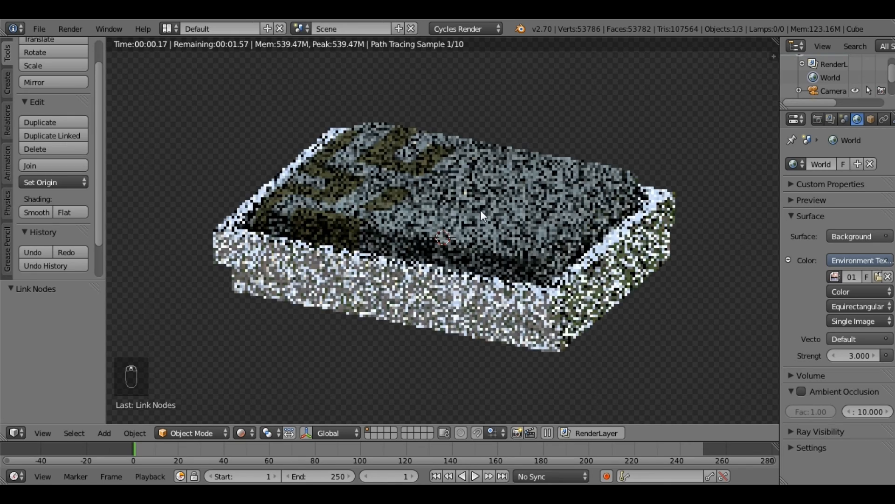
middle_click_drag(525, 270, 422, 188)
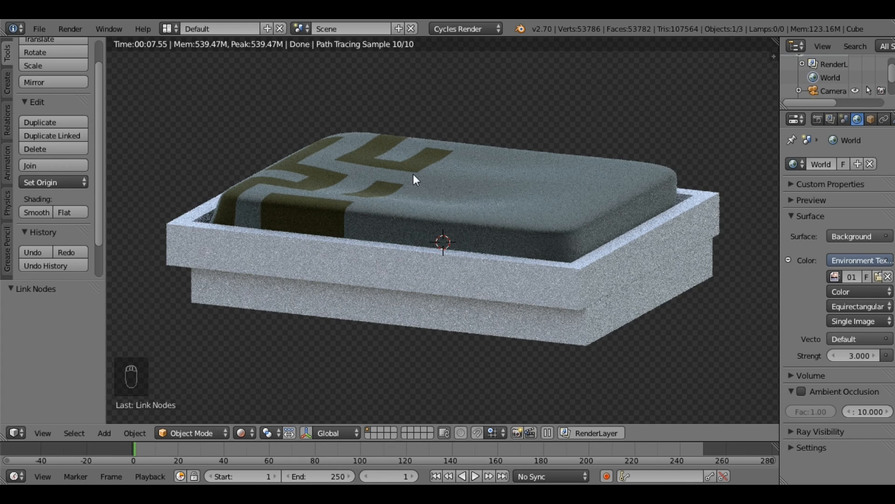
middle_click_drag(404, 178, 446, 265)
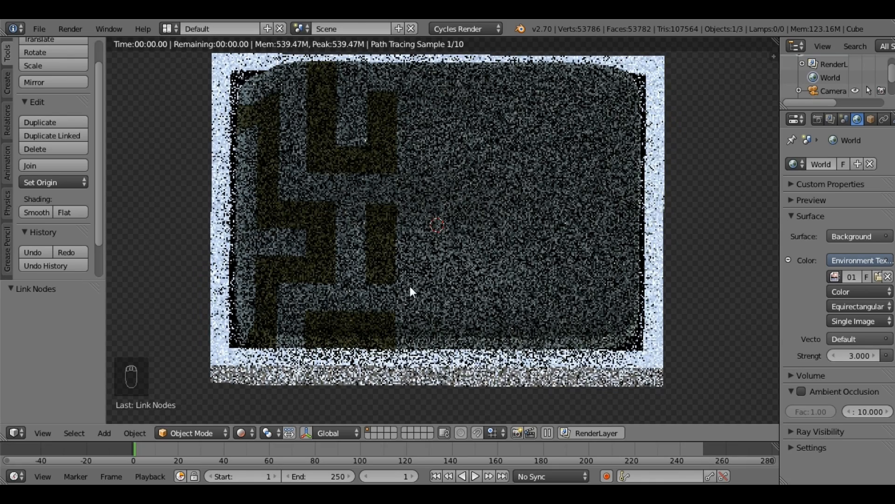
key("KP_7")
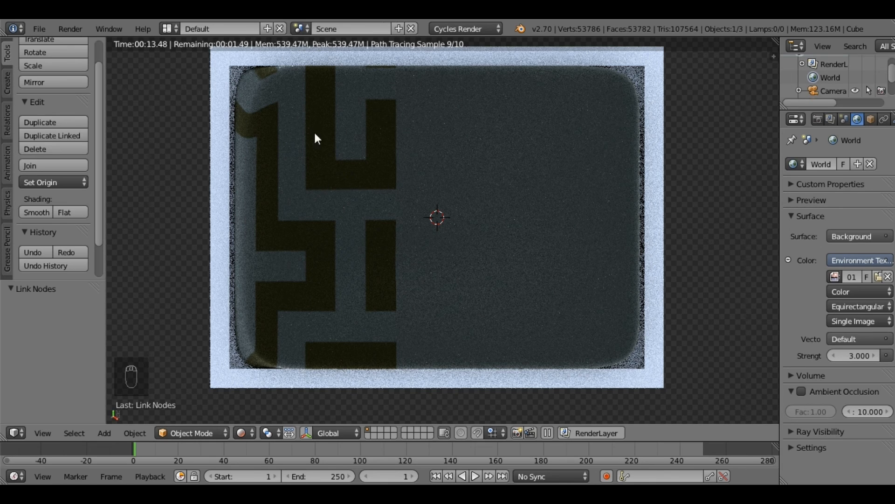
middle_click_drag(385, 292, 376, 301)
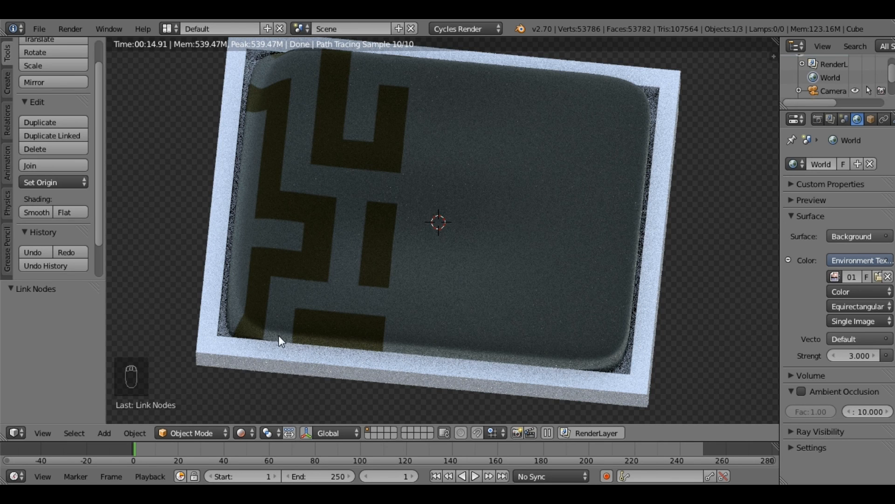
middle_click_drag(427, 365, 397, 262)
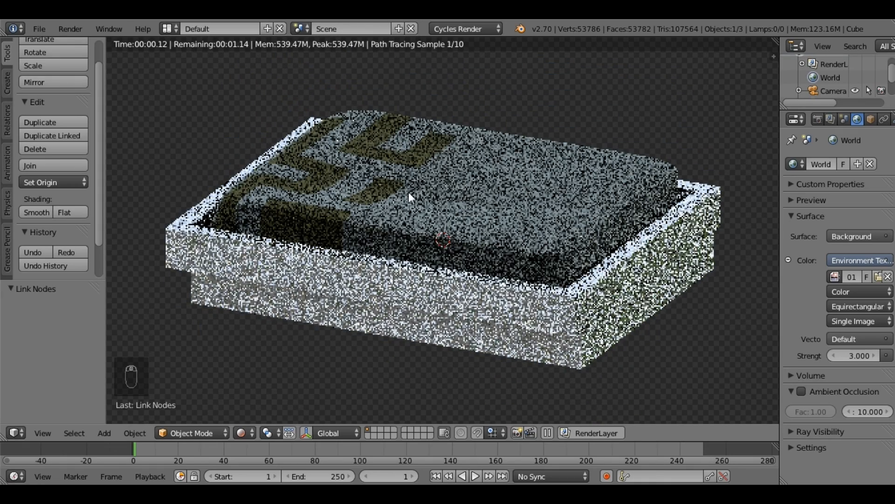
middle_click_drag(329, 249, 242, 203)
key("KP_1")
middle_click_drag(323, 214, 329, 240)
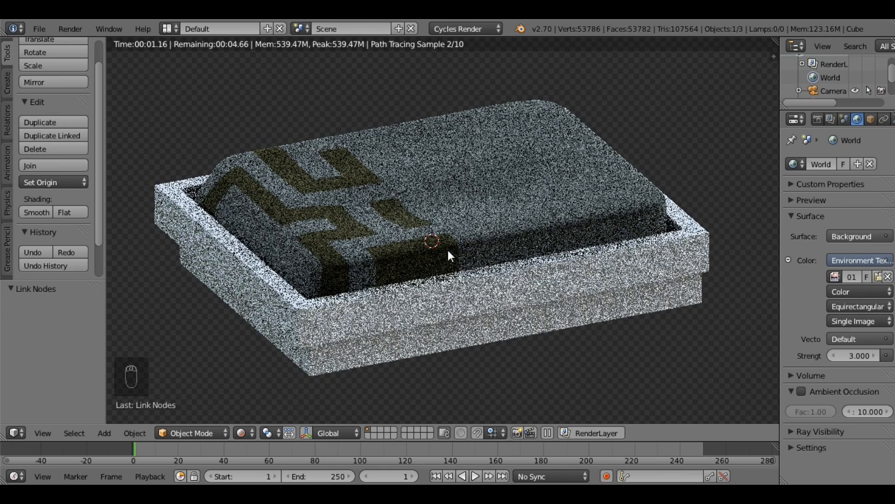